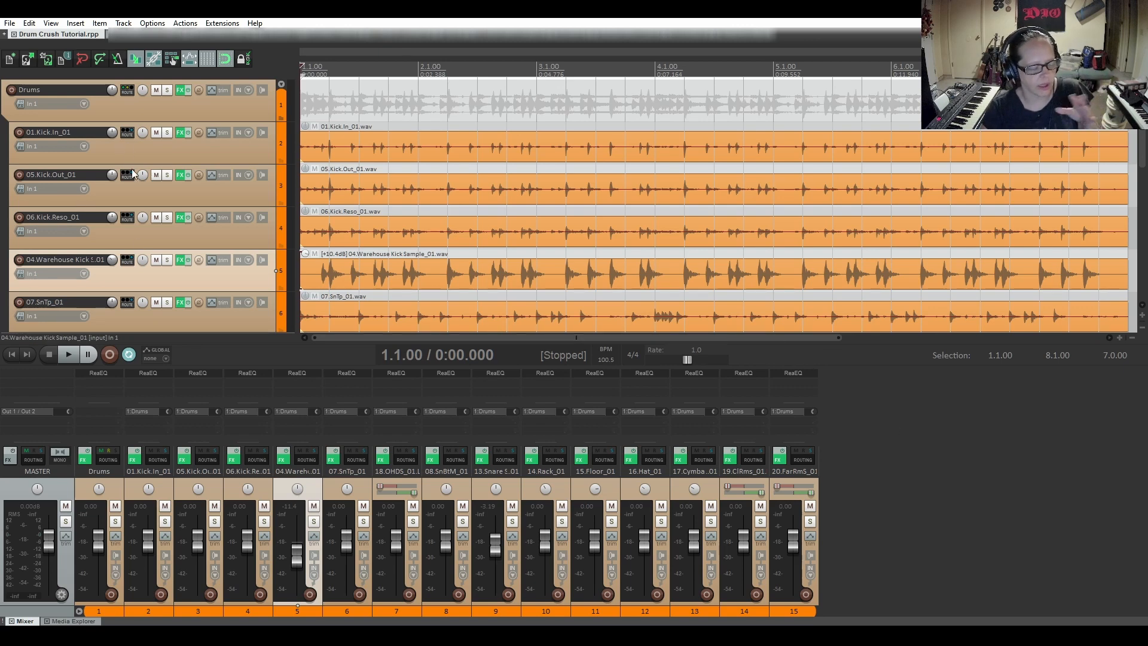
Look through the individual drum tracks and play back the looped drum mix
scroll(133, 173, "down", 4)
scroll(133, 174, "down", 6)
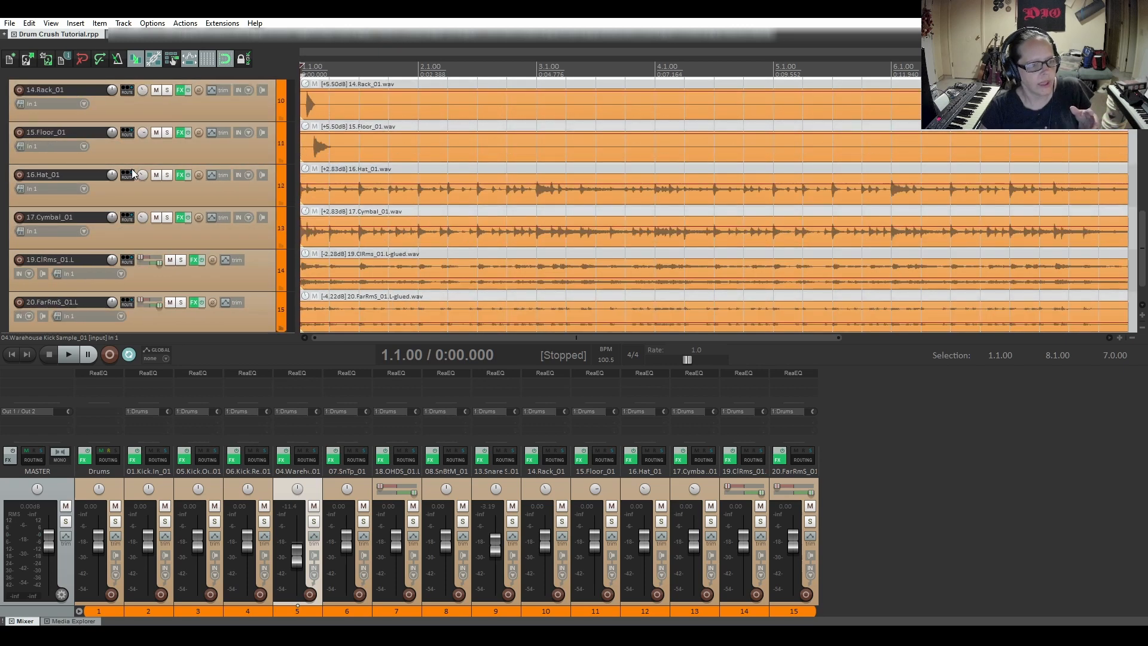
scroll(133, 173, "up", 1)
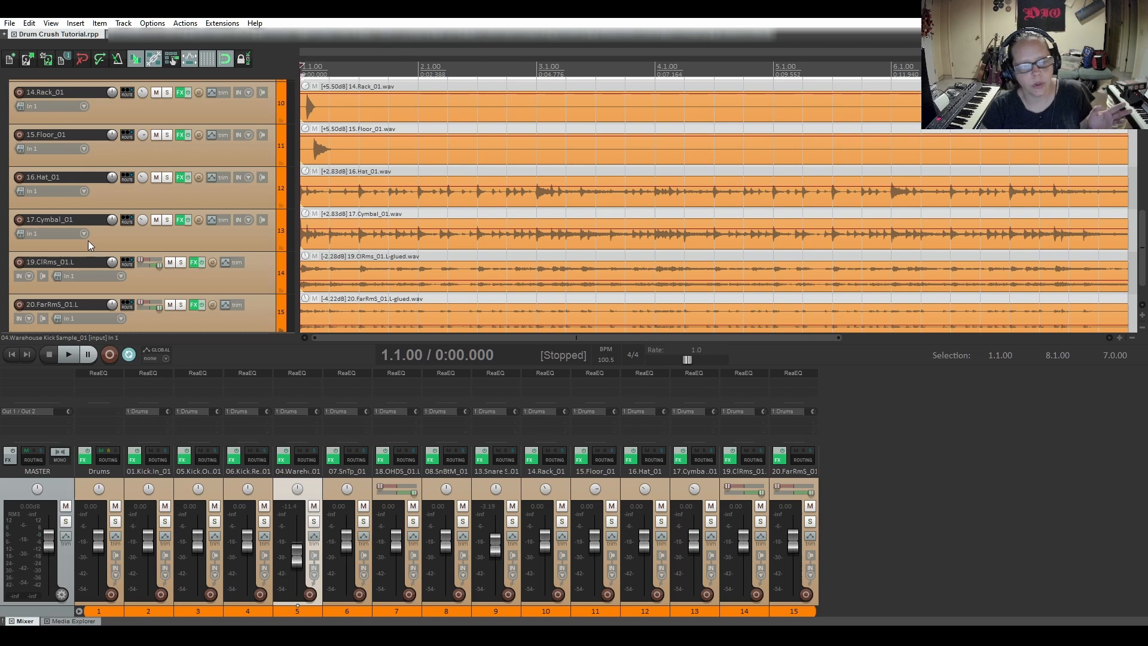
scroll(88, 241, "up", 4)
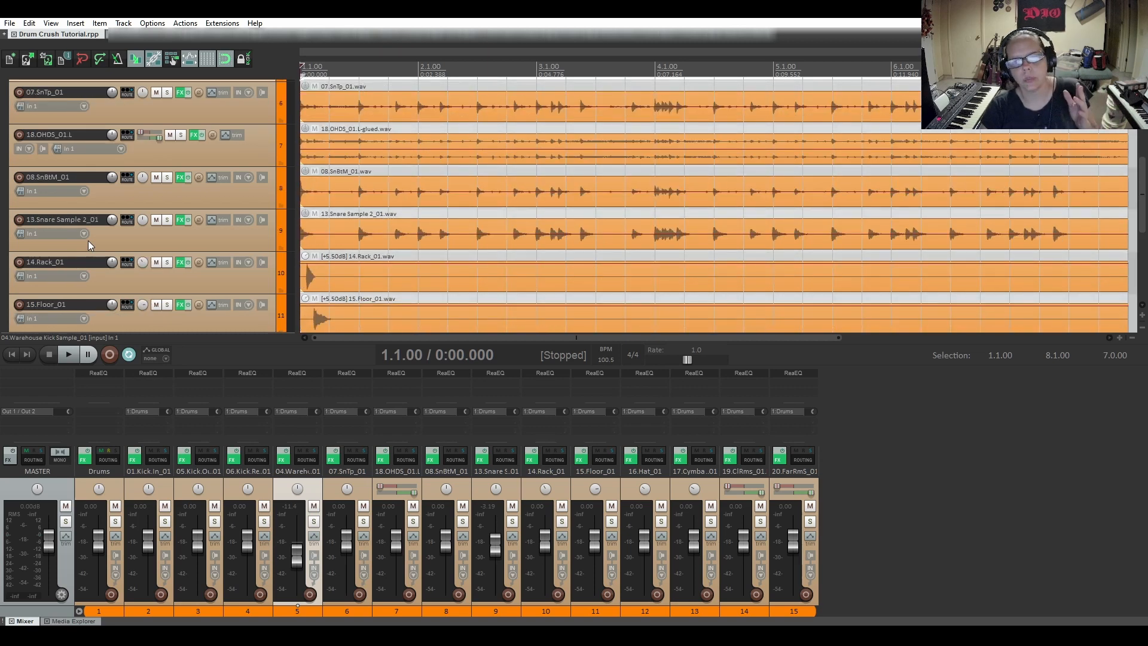
scroll(88, 240, "down", 4)
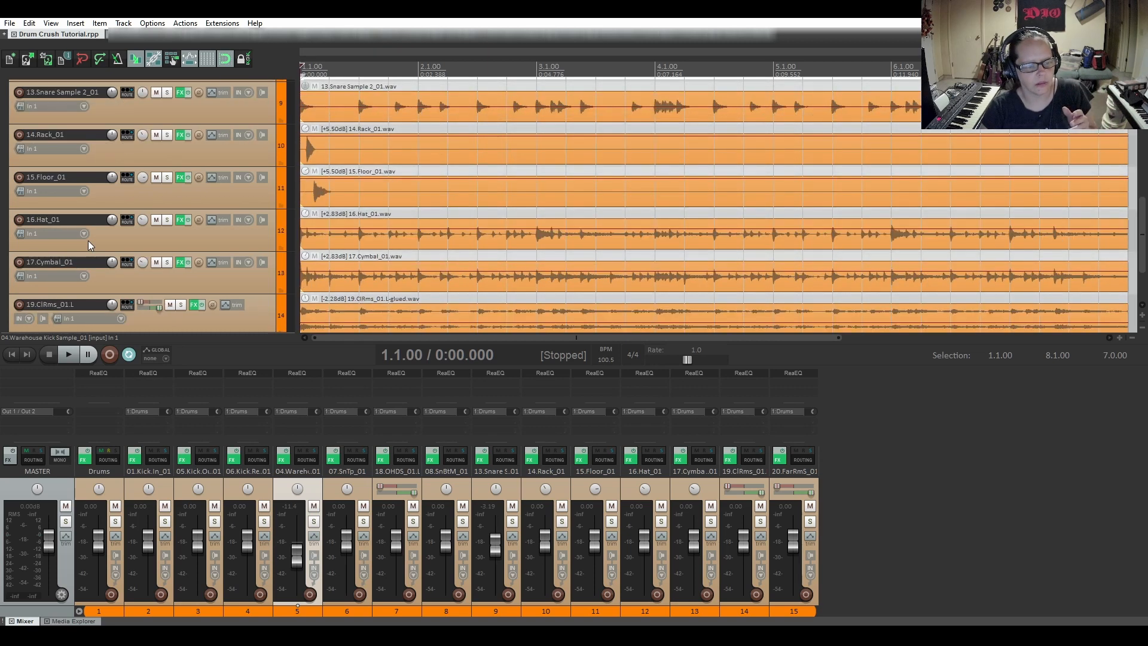
scroll(88, 241, "up", 6)
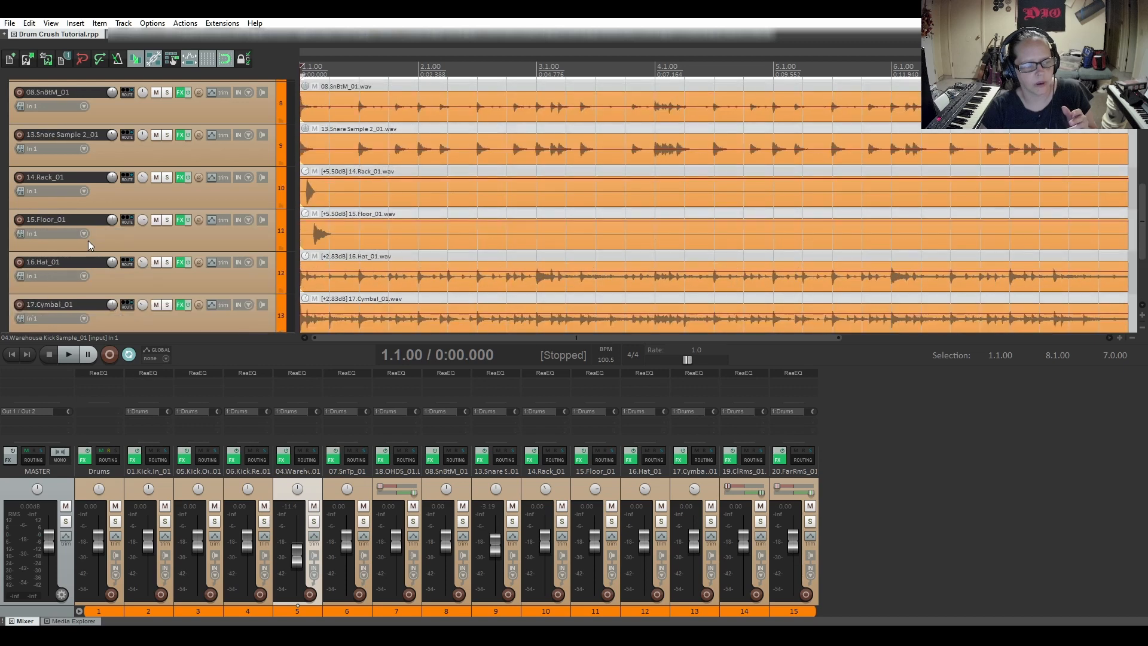
scroll(87, 240, "up", 3)
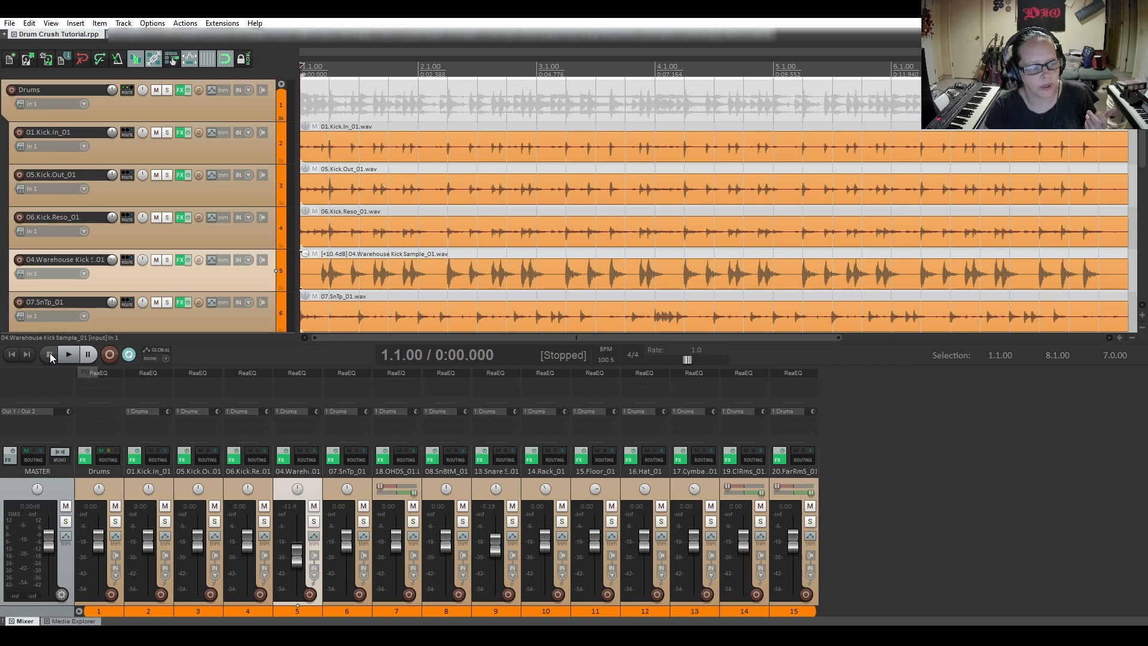
left_click(70, 355)
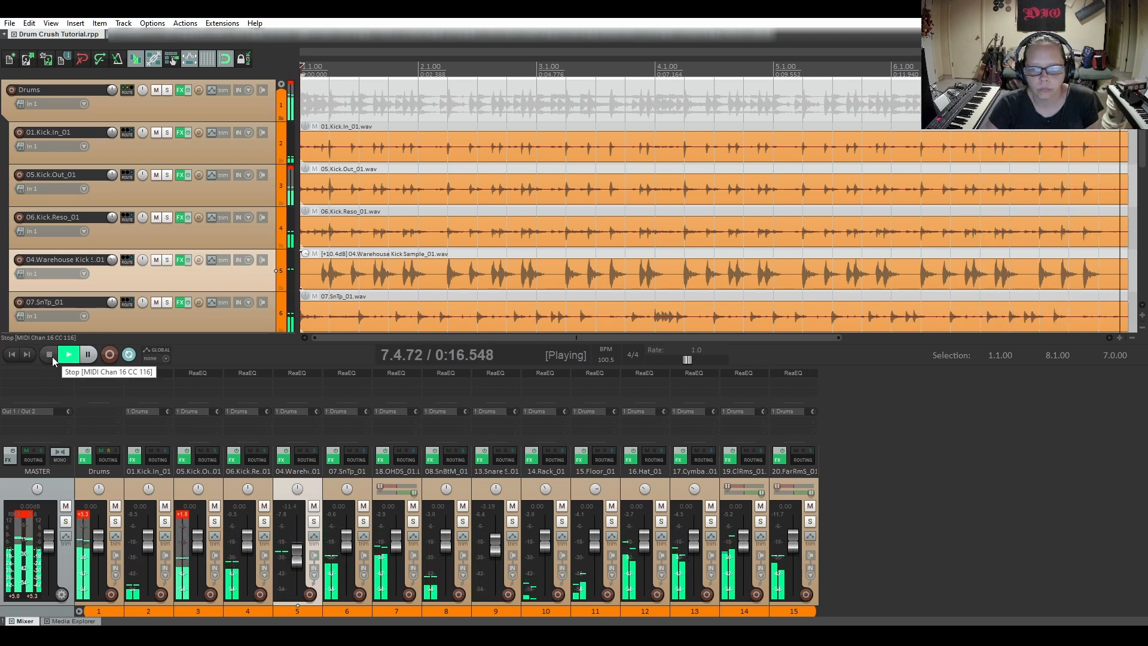
left_click(52, 356)
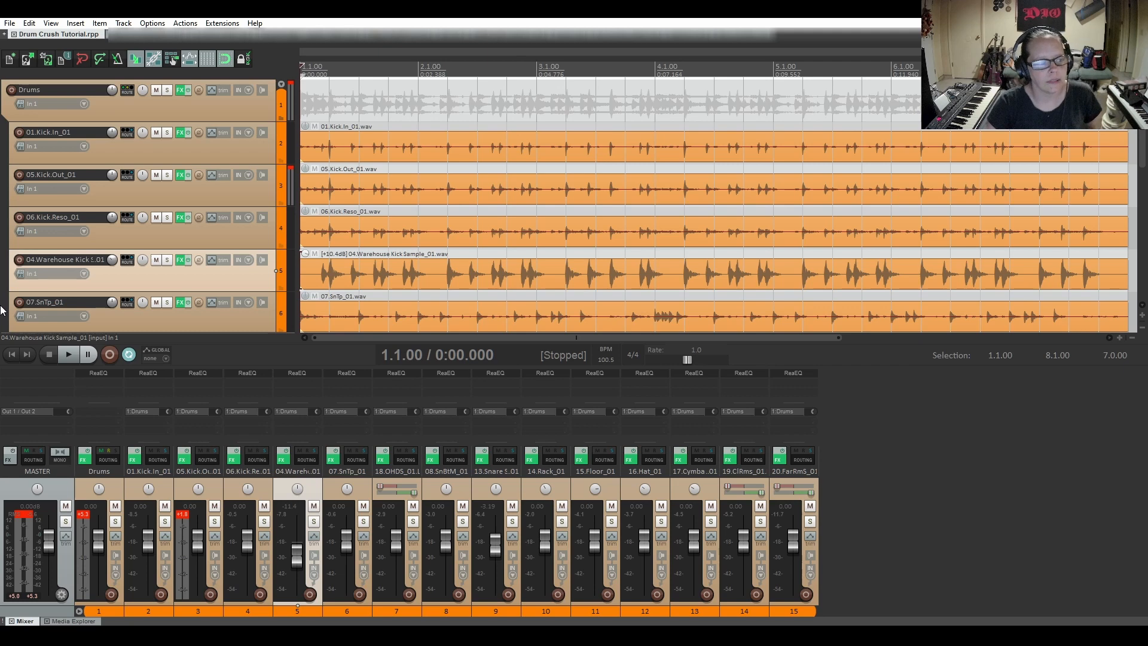
Add a new track below the last room mic track and name it "Drum Crush"
scroll(2, 309, "down", 10)
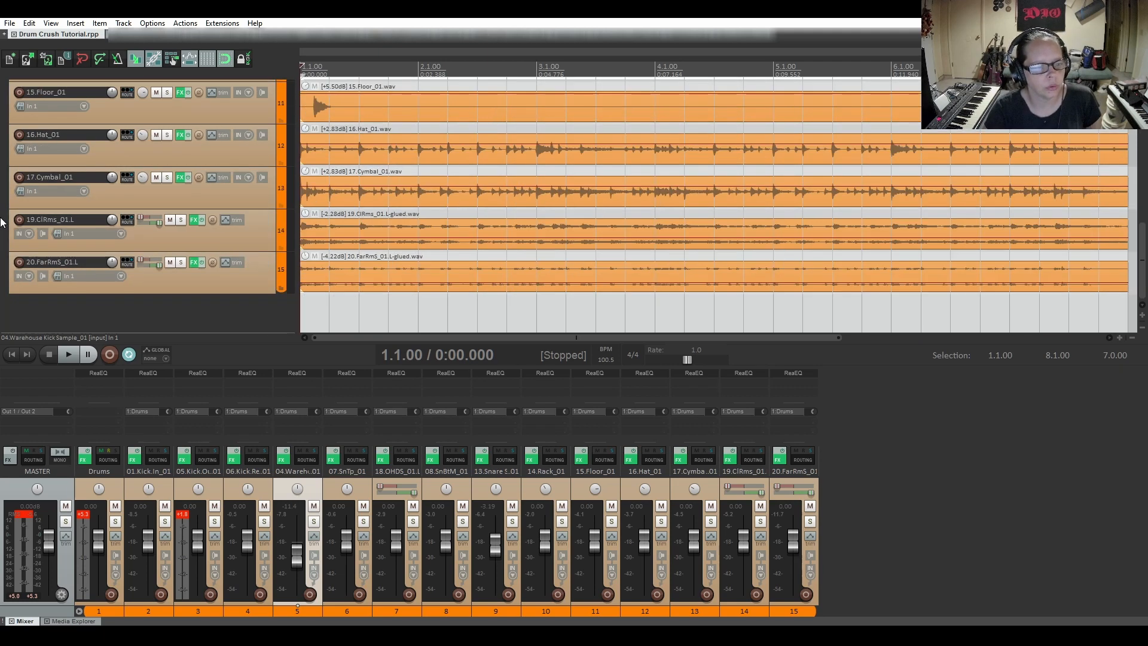
double_click(21, 314)
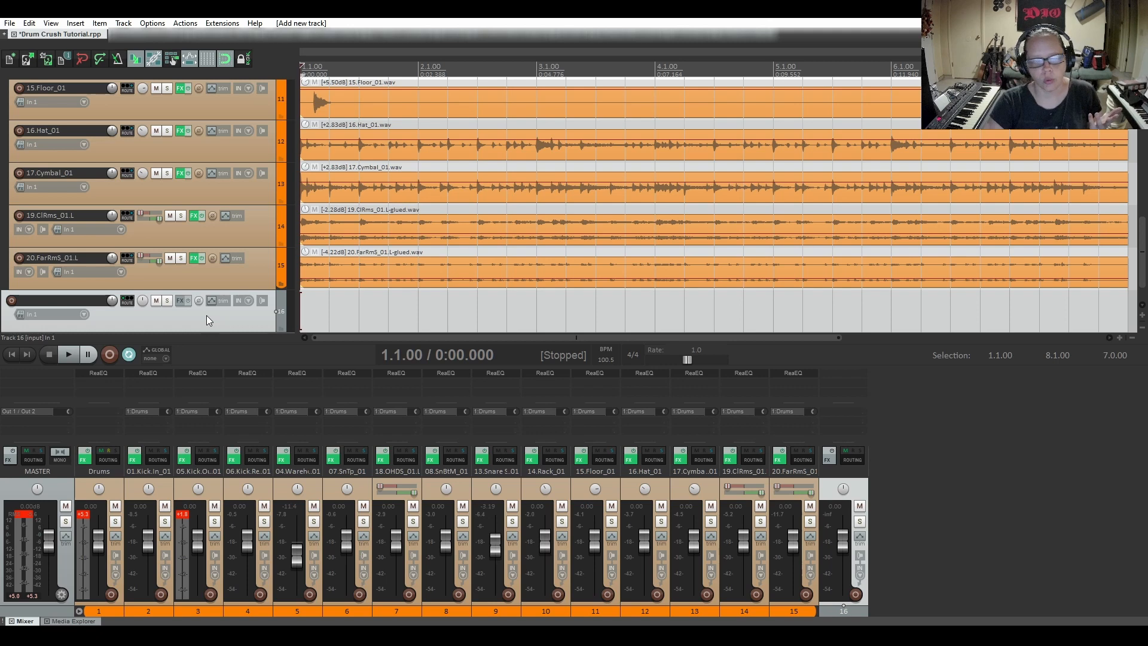
scroll(129, 145, "up", 10)
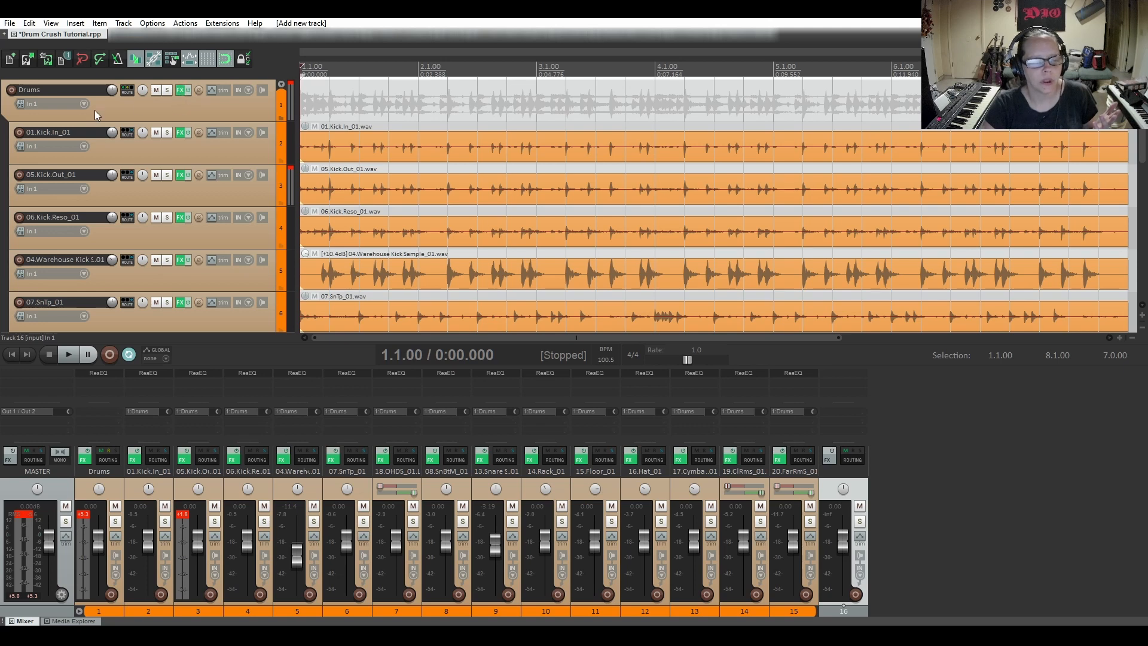
scroll(95, 110, "down", 10)
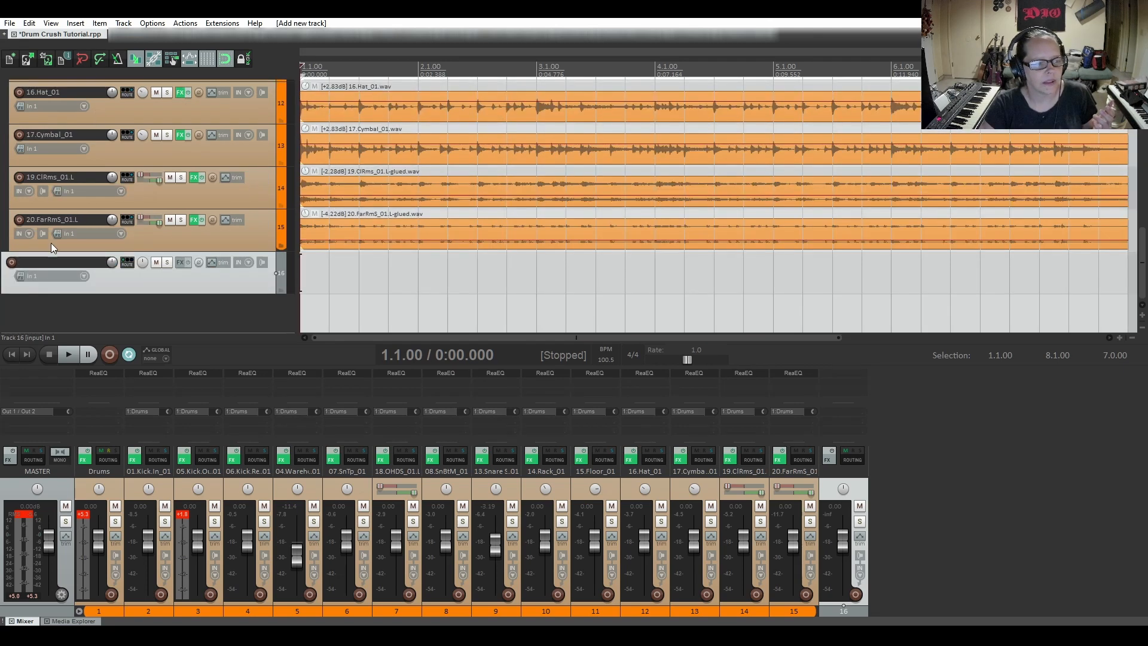
double_click(46, 262)
type("Drum Crush")
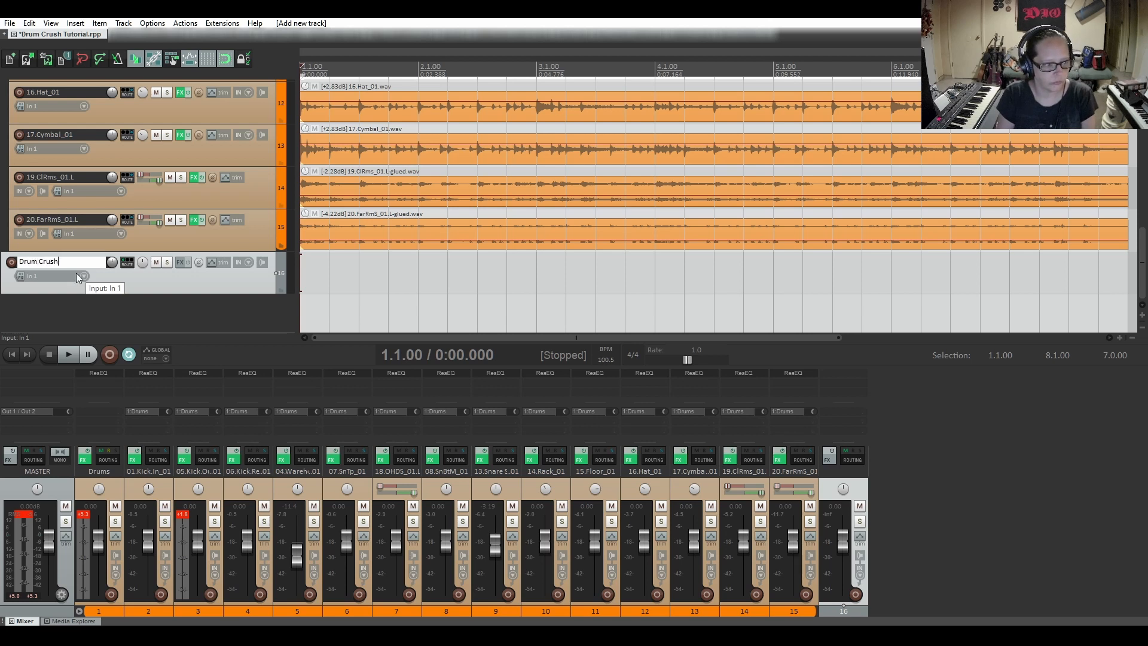
key("Return")
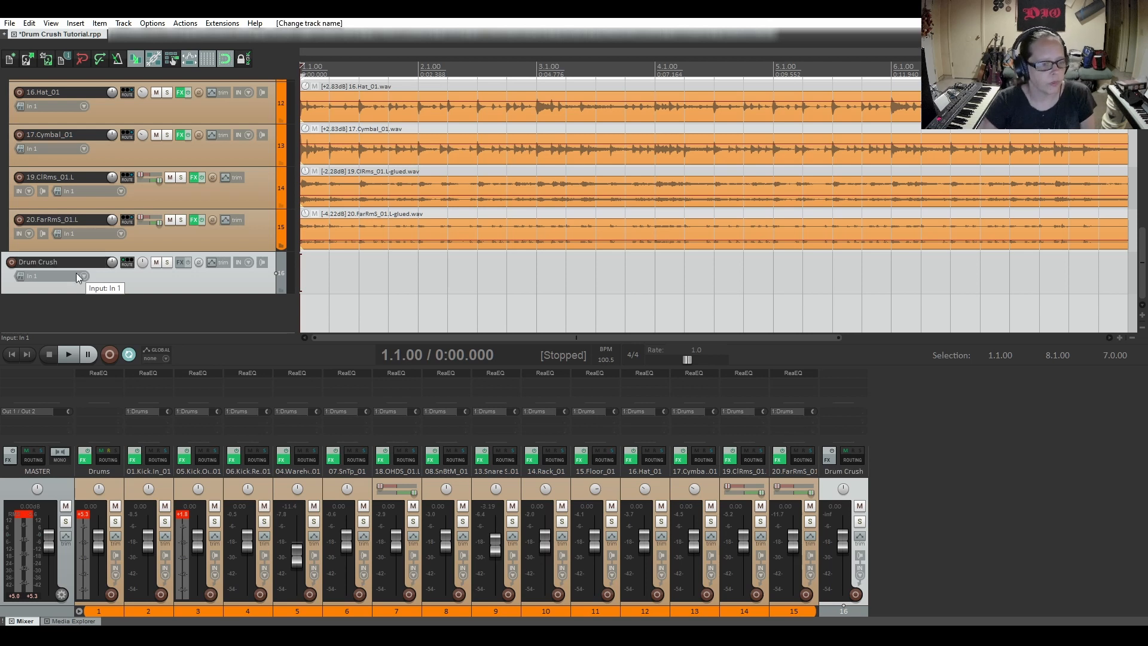
Insert the Cockos ReaComp compressor on the Drum Crush track
left_click(181, 263)
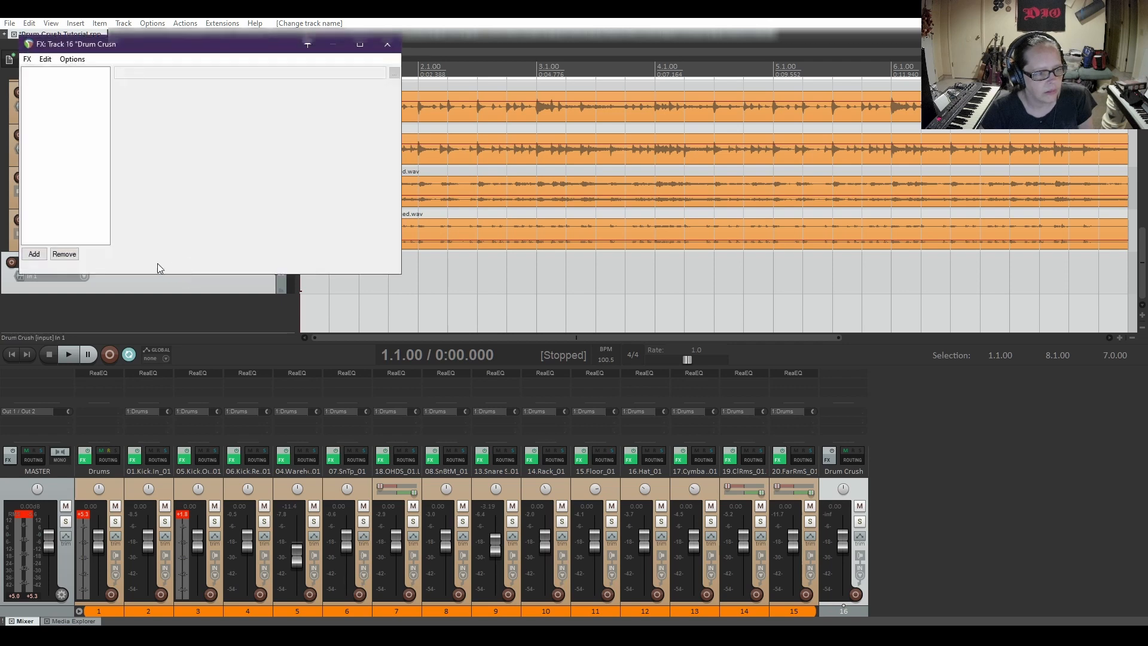
left_click(33, 254)
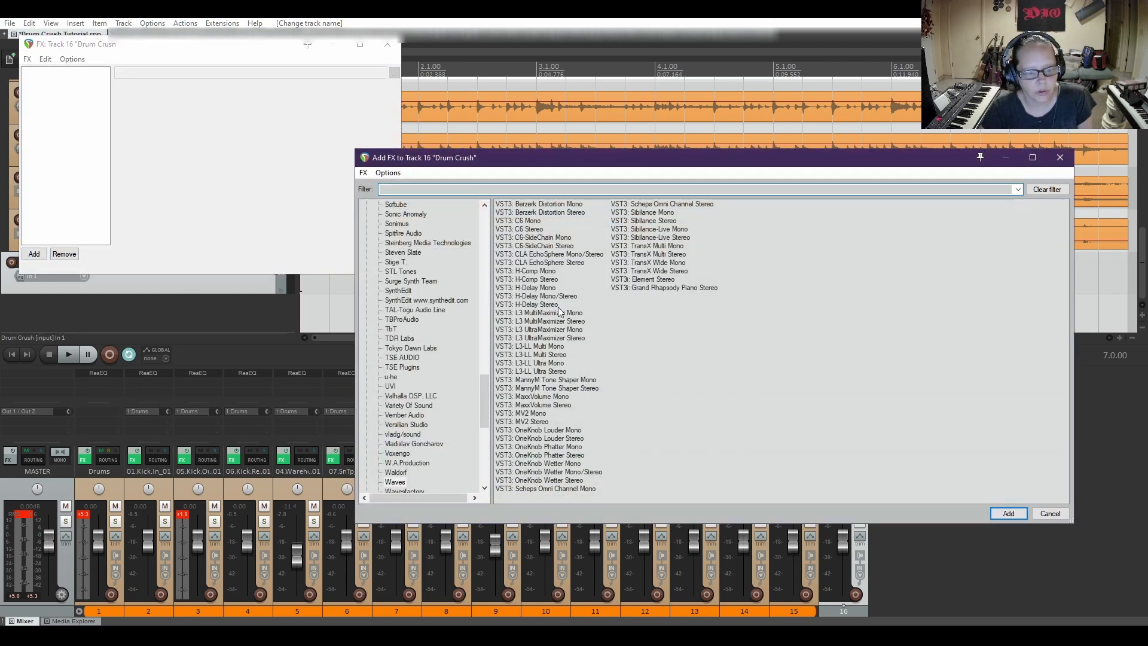
scroll(465, 292, "up", 20)
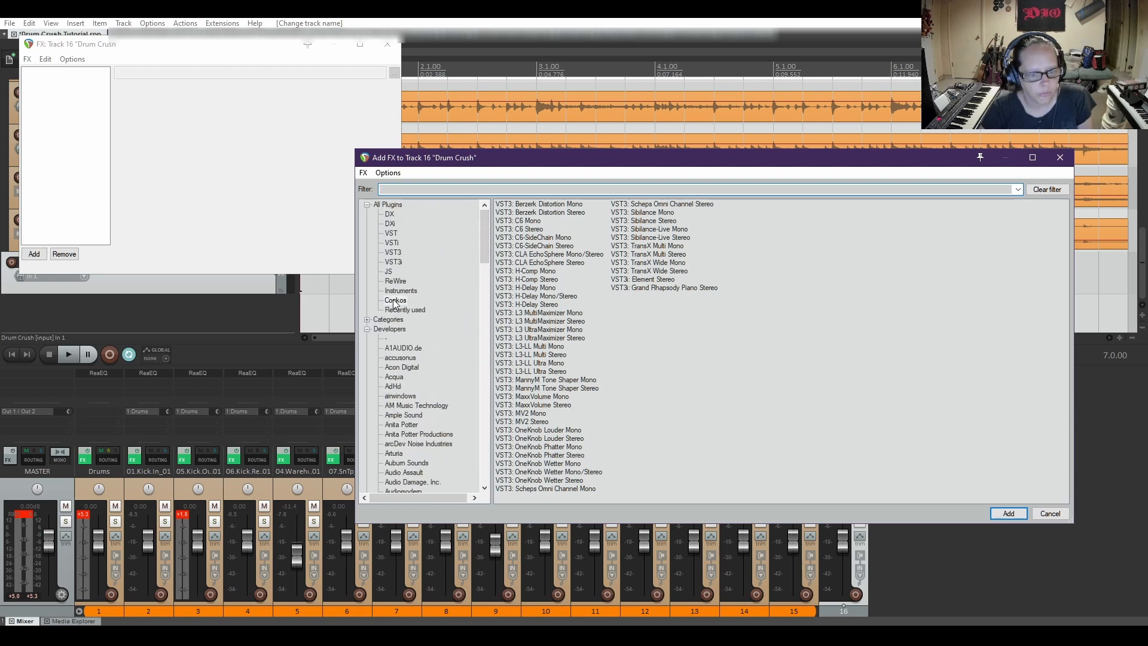
left_click(394, 302)
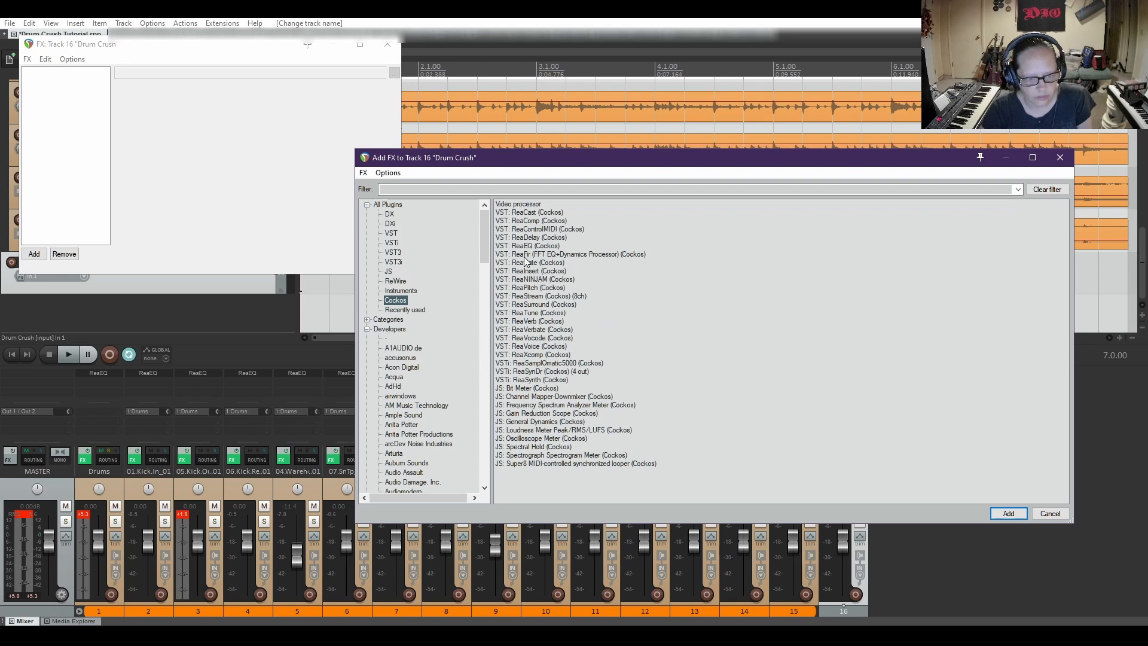
double_click(523, 222)
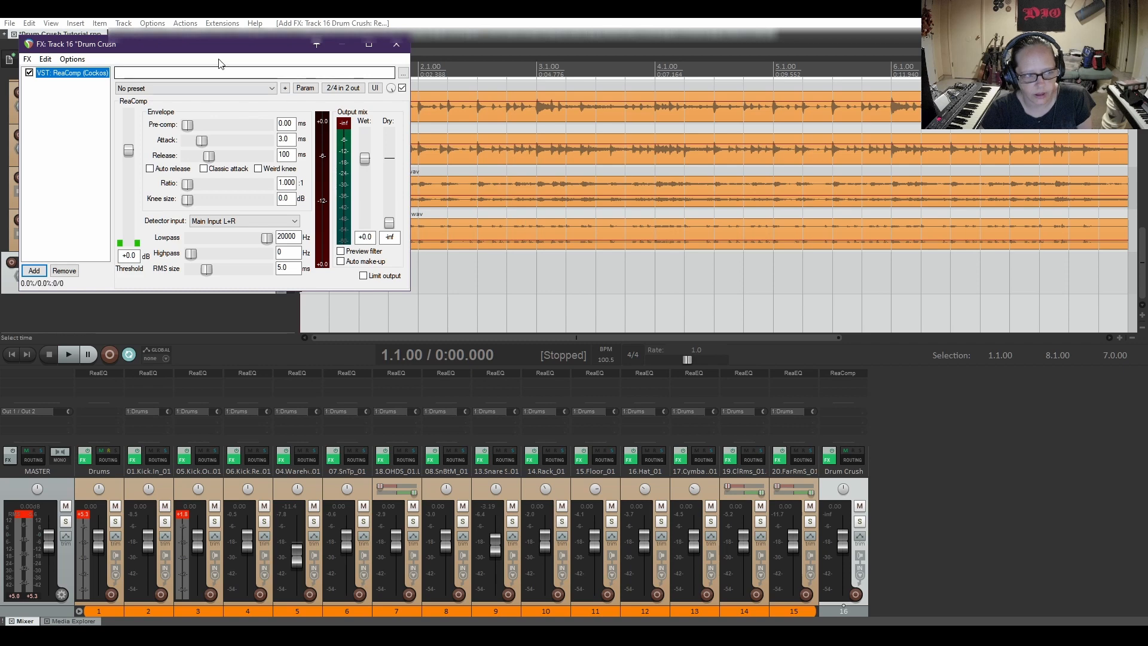
Move the effects window clear of the track list and set ReaComp's ratio to 25:1
left_click_drag(160, 47, 604, 186)
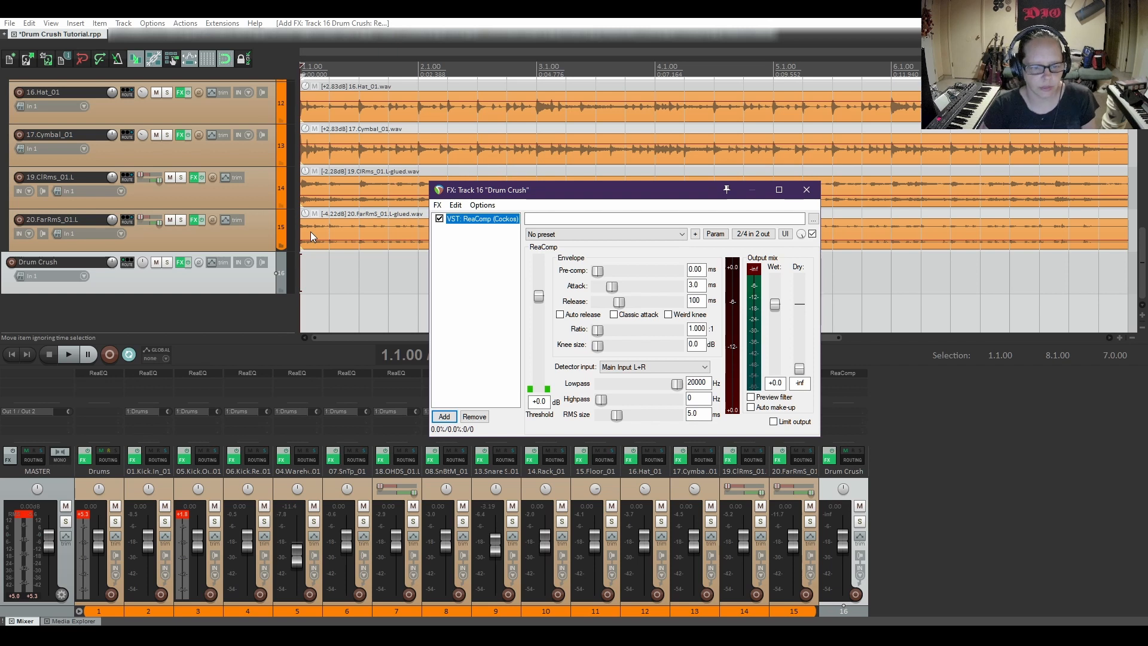
left_click_drag(597, 329, 661, 329)
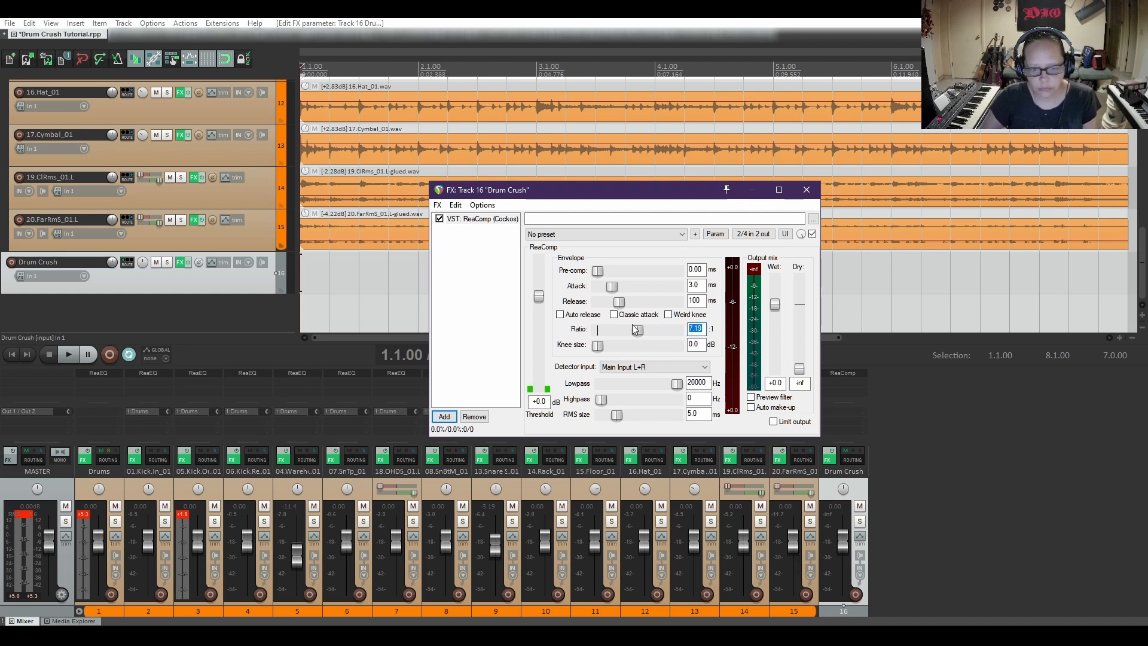
type("25")
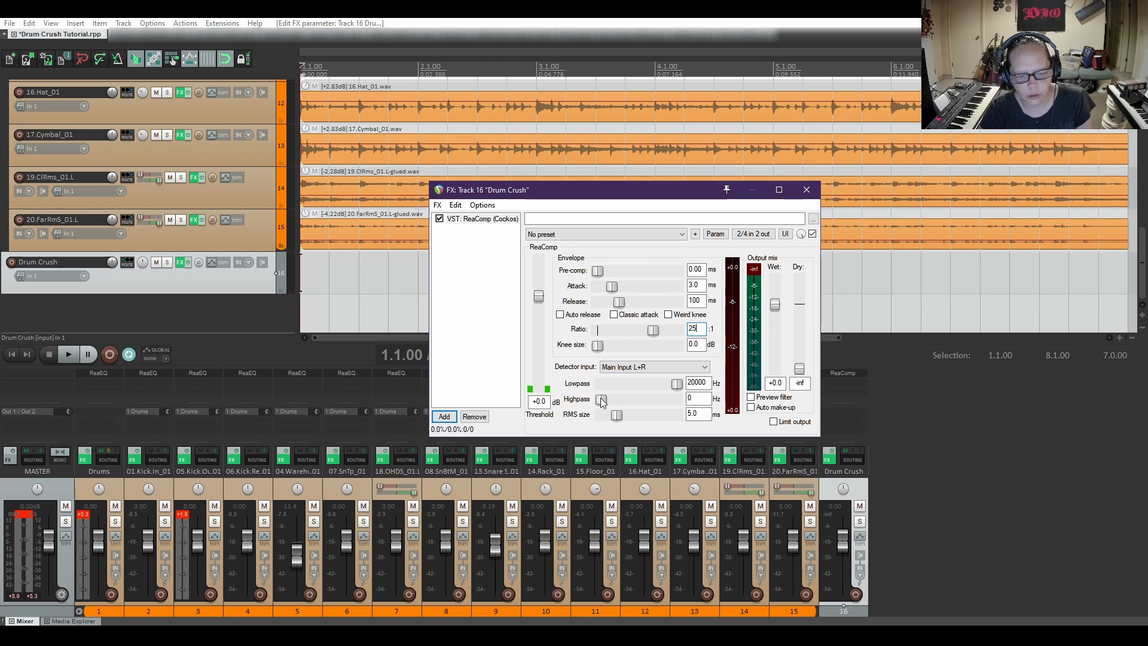
Set ReaComp's highpass to 100 Hz and its lowpass to about 13821 Hz
left_click_drag(602, 403, 618, 399)
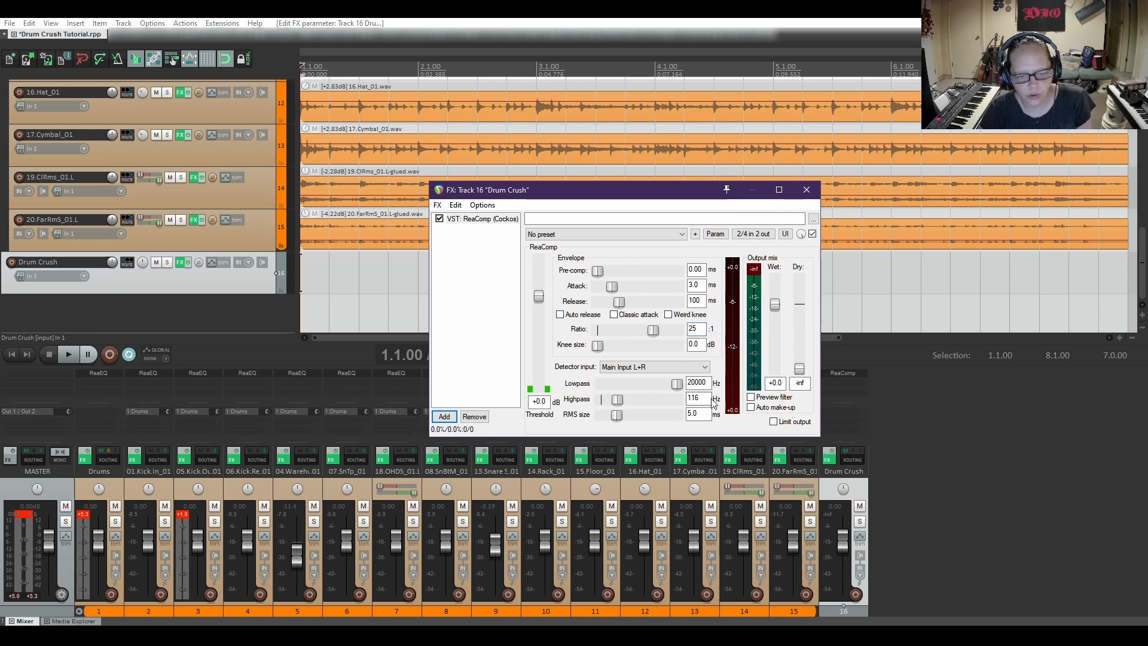
type("4895")
left_click_drag(709, 399, 682, 399)
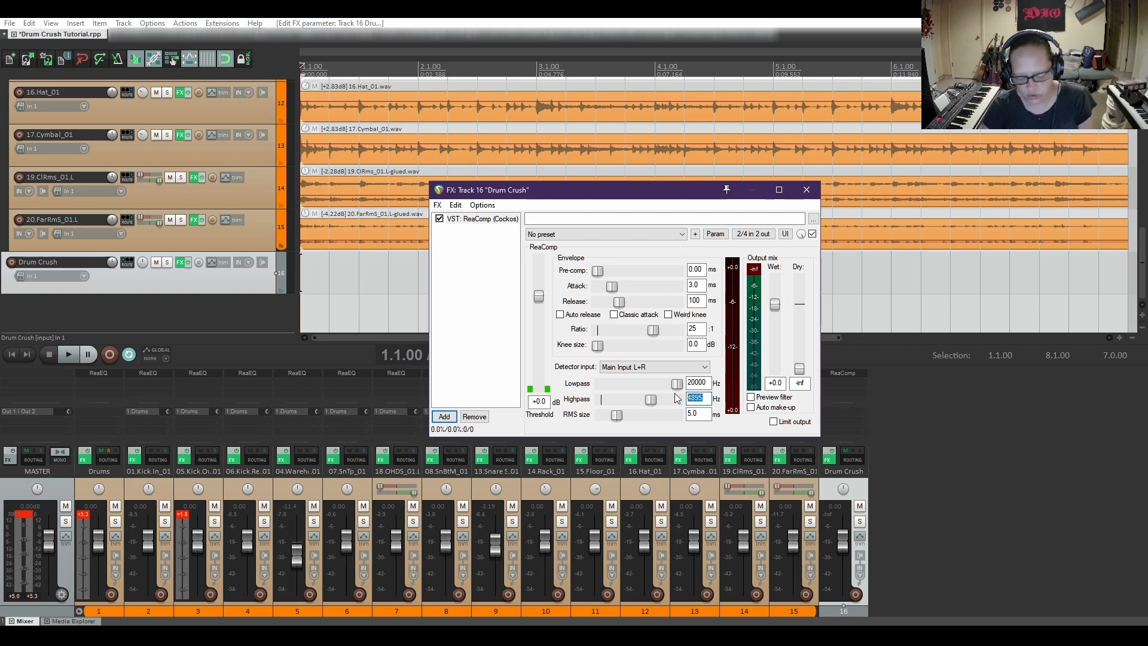
type("100")
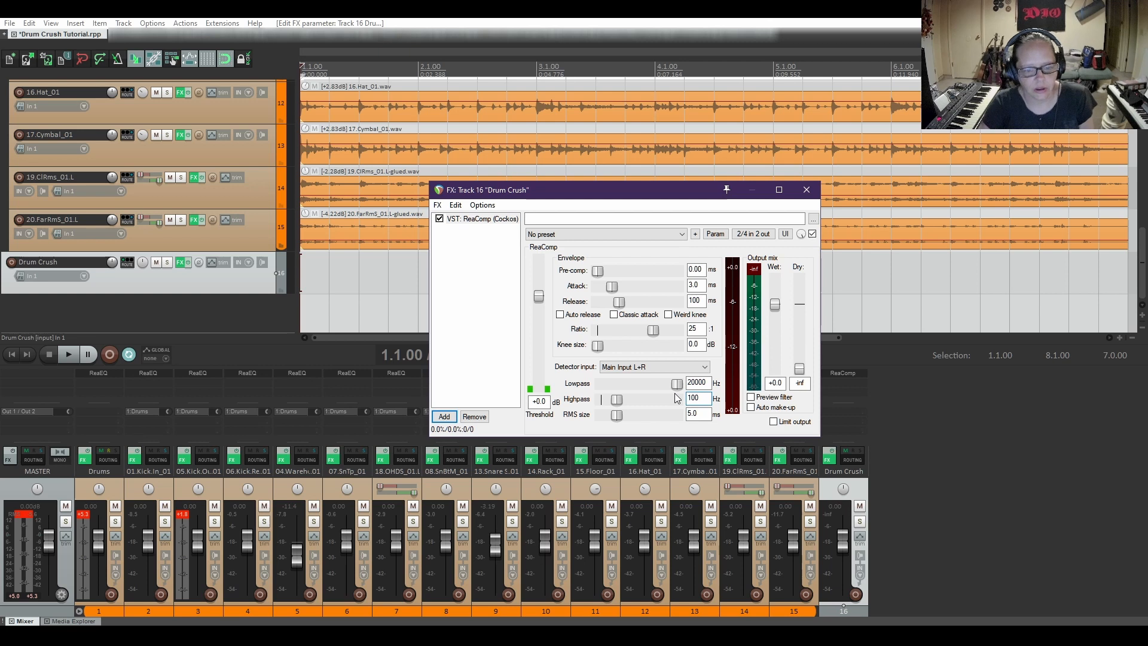
left_click_drag(678, 385, 672, 383)
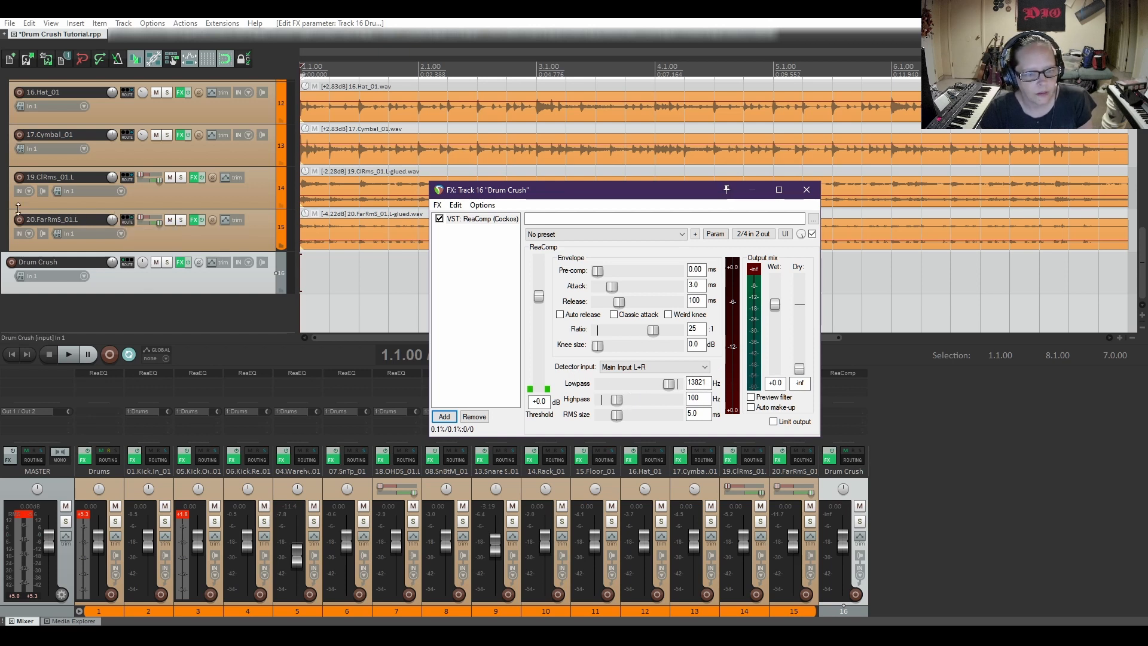
Select the four kick tracks (01.Kick.In, 05.Kick.Out, 06.Kick.Reso, 04.Warehouse Kick Sample) together with the snare top track 07.SnTp
scroll(20, 211, "up", 8)
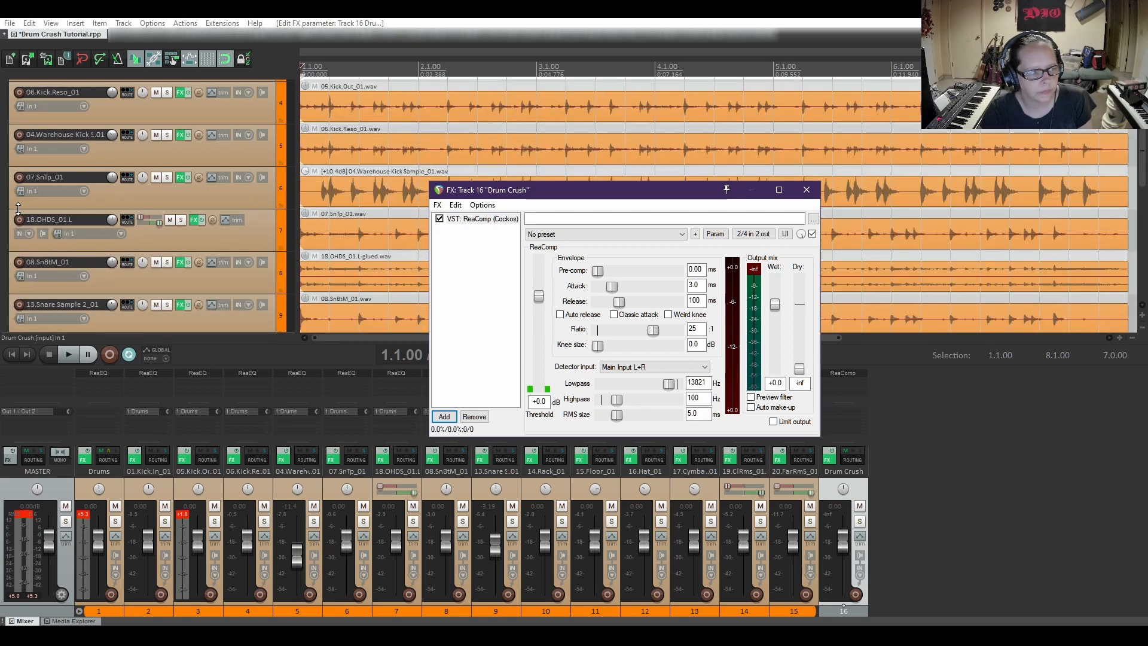
scroll(18, 208, "up", 3)
left_click(152, 154)
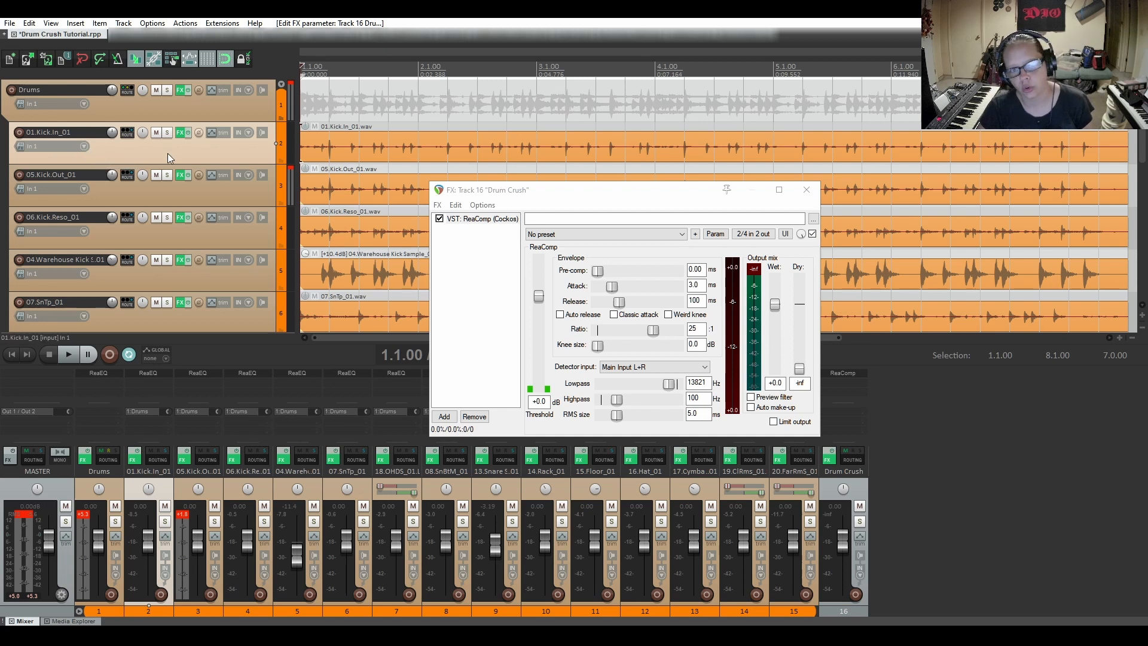
left_click(174, 195, "ctrl")
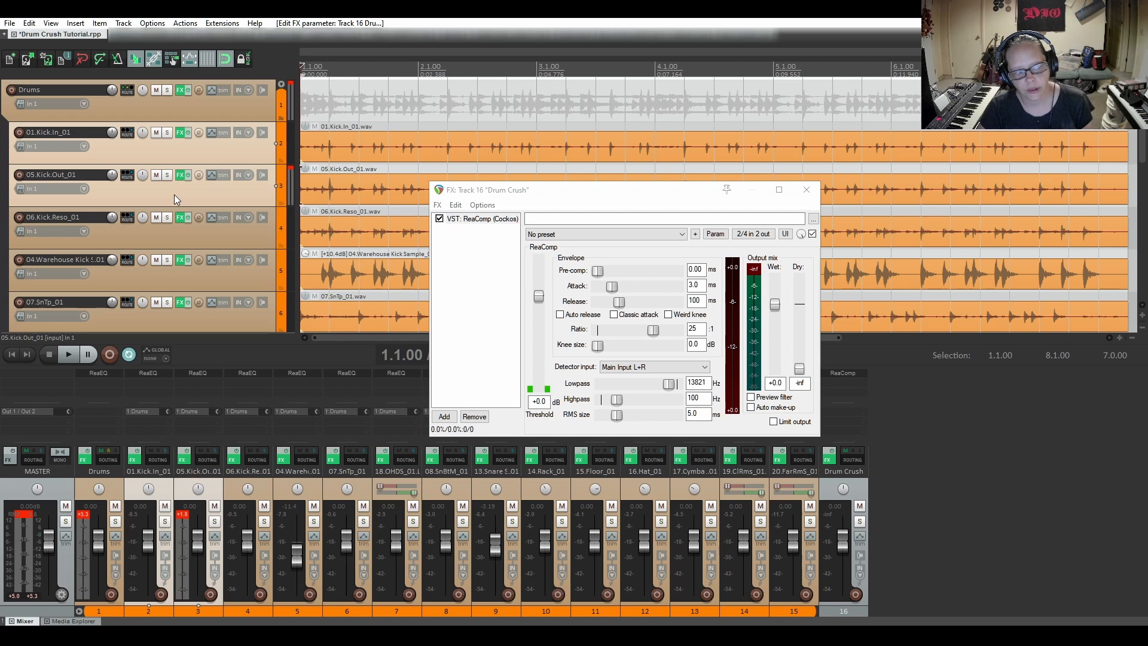
left_click(181, 236, "ctrl")
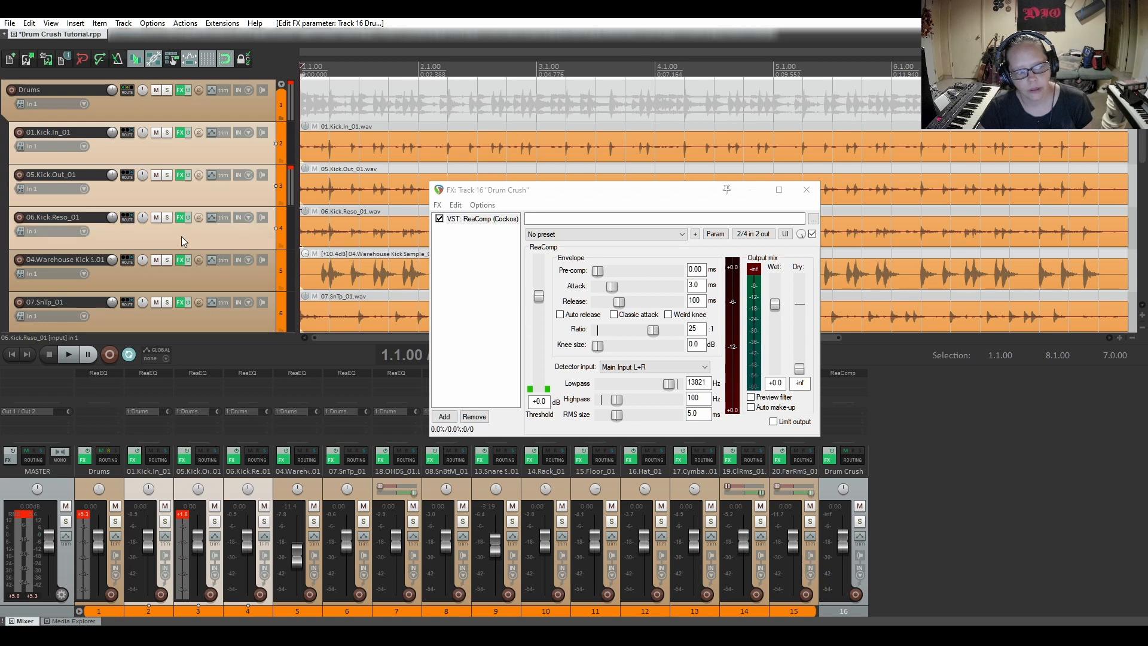
left_click(173, 281, "ctrl")
left_click(175, 317, "ctrl")
Add the 08.SnBtM, 13.Snare Sample 2, 14.Rack and 15.Floor tracks to the selection, leaving out the overheads
scroll(177, 230, "down", 3)
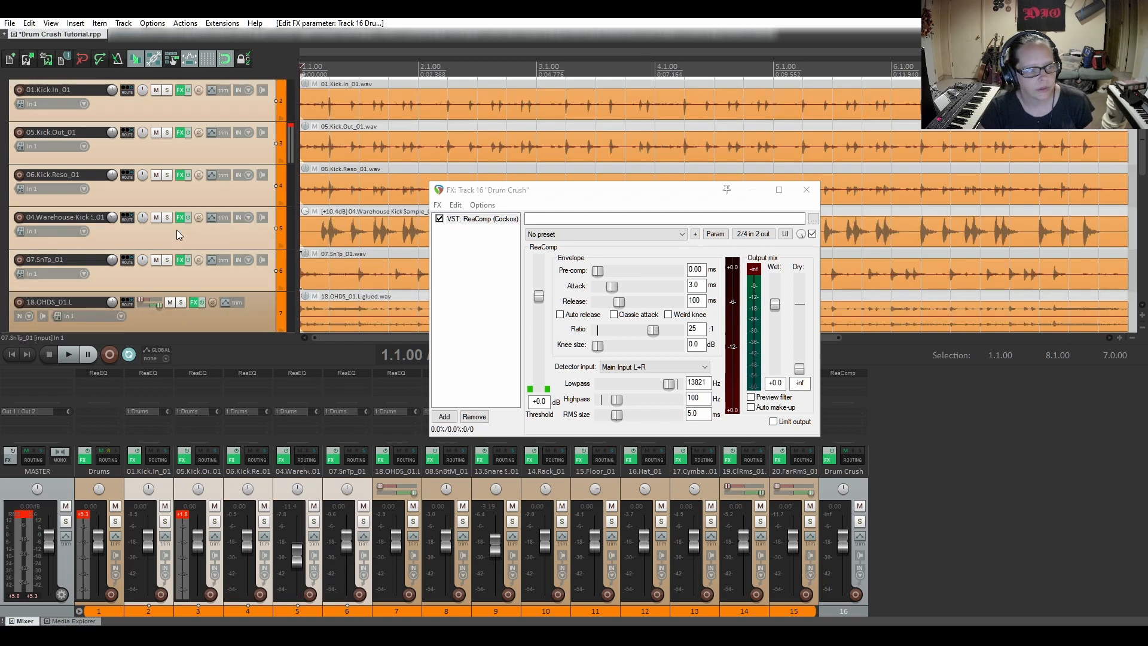
scroll(177, 229, "down", 1)
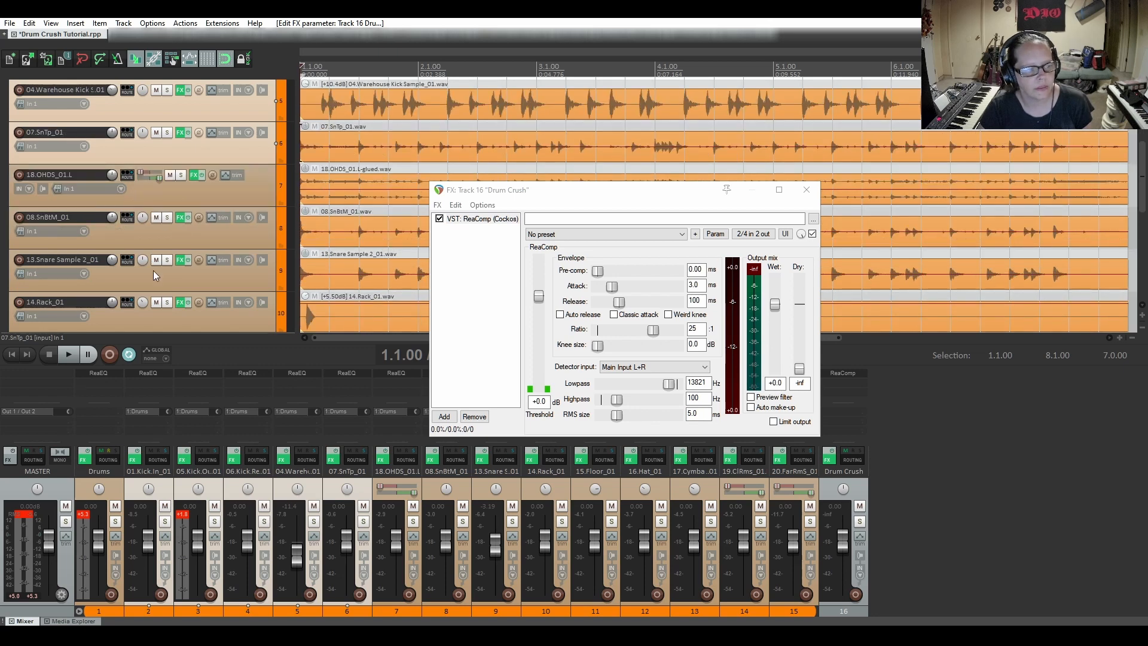
left_click(202, 235, "ctrl")
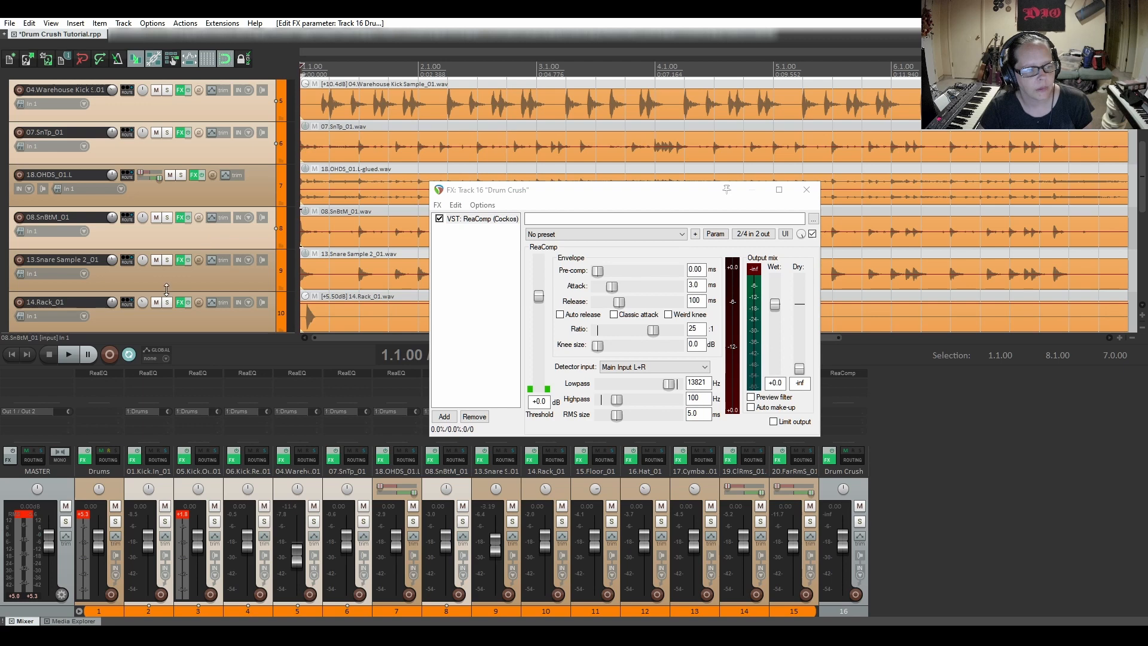
left_click(169, 281, "ctrl")
scroll(162, 231, "down", 3)
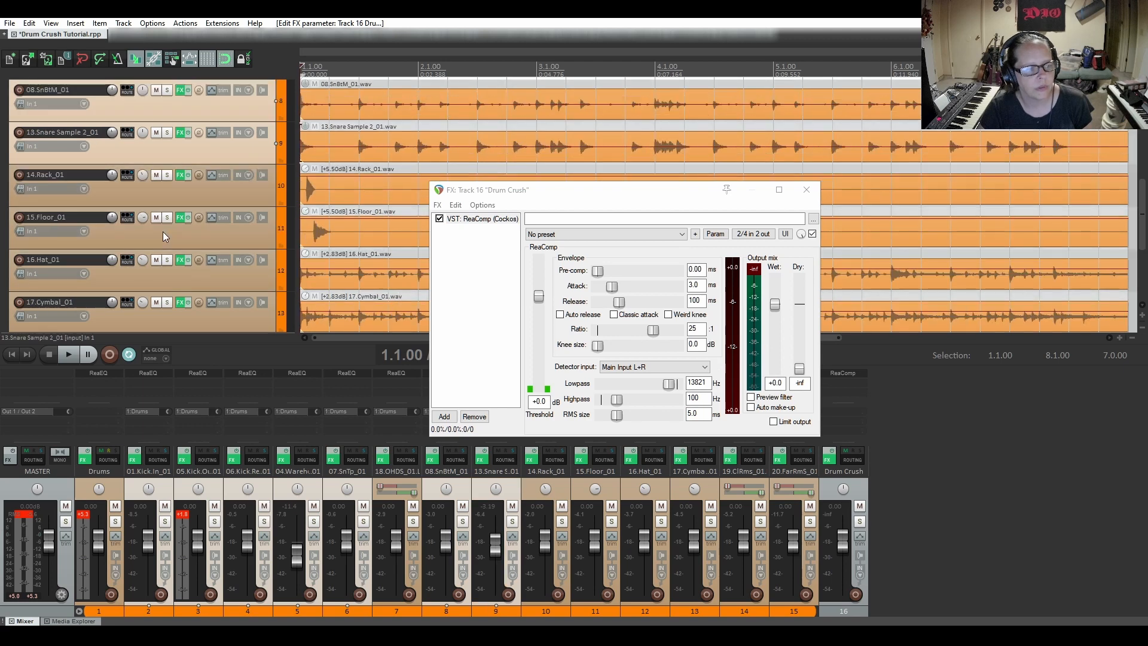
left_click(178, 194, "ctrl")
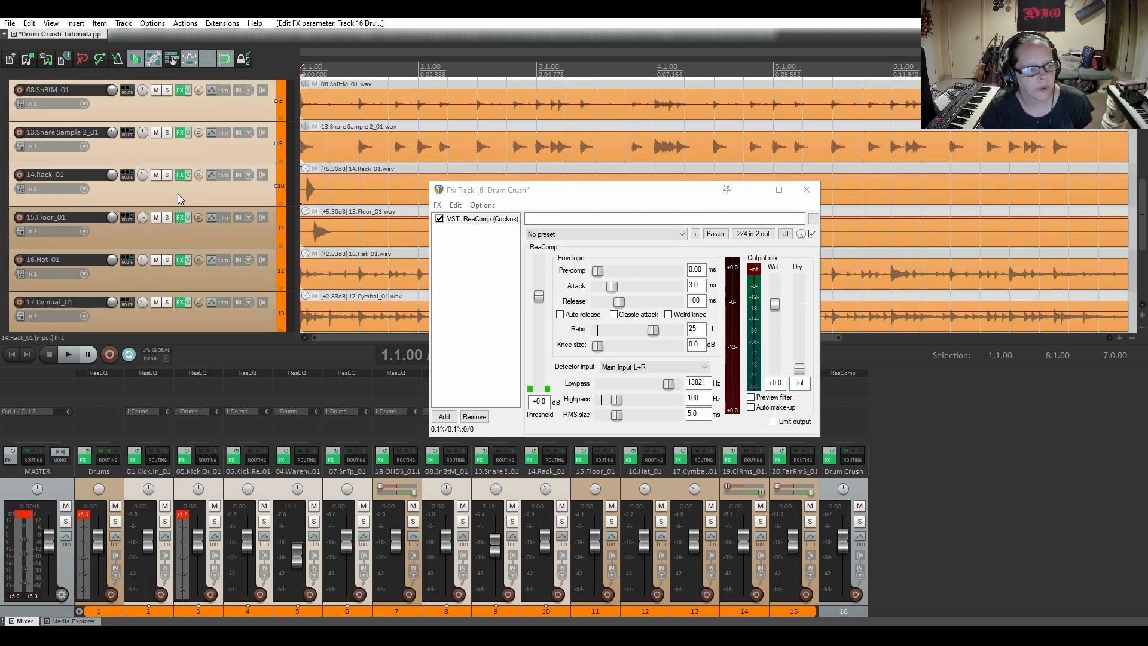
left_click(187, 235, "ctrl")
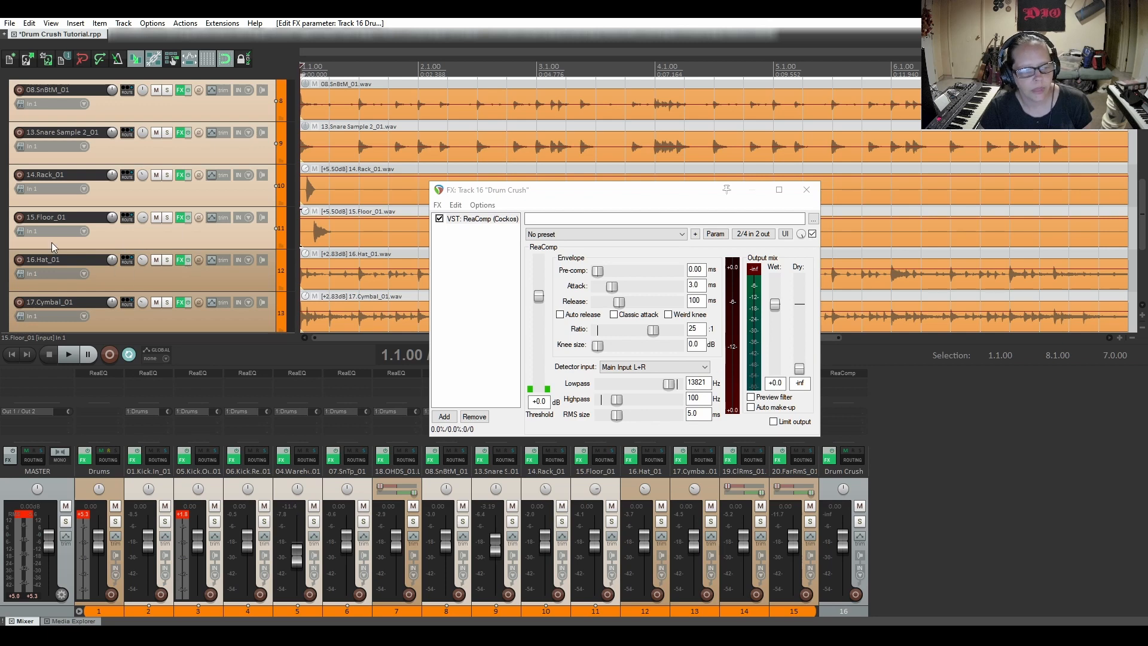
Create sends from all the selected close-miked tracks to the Drum Crush track and dismiss the send settings
scroll(52, 243, "down", 3)
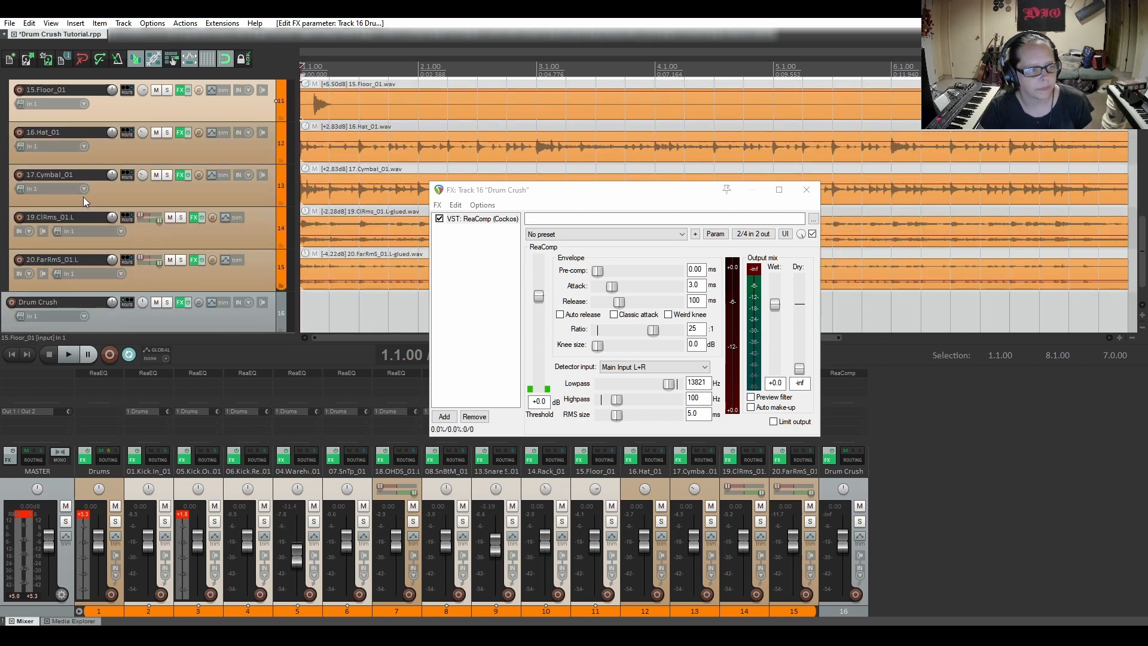
scroll(84, 196, "up", 1)
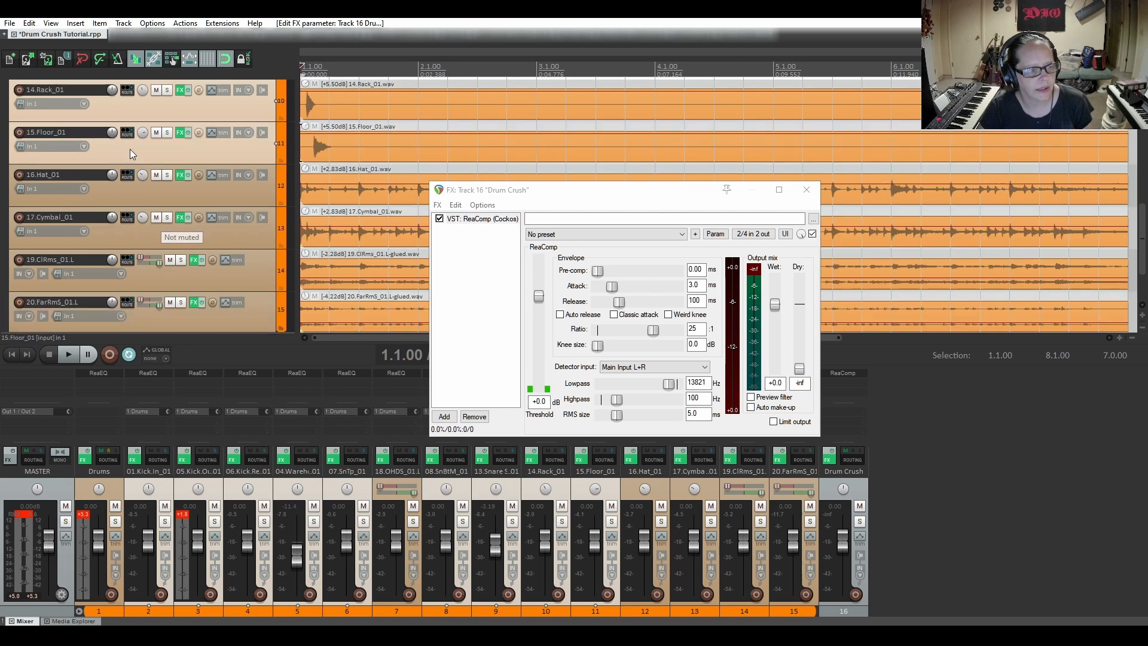
mouse_move(128, 134)
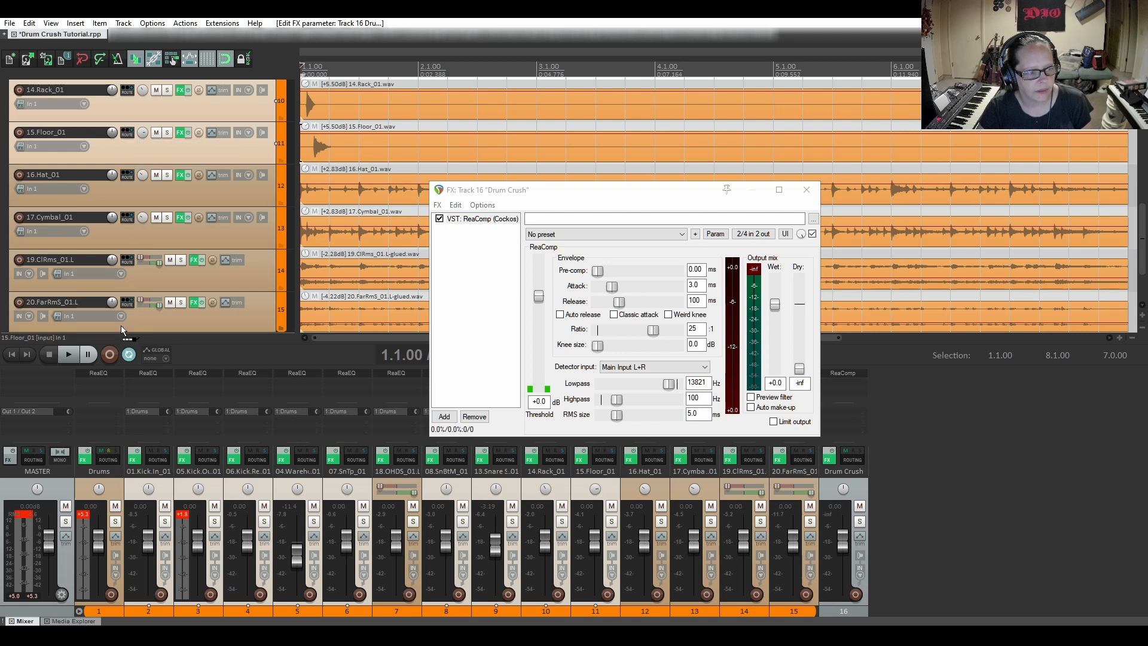
scroll(121, 324, "down", 2)
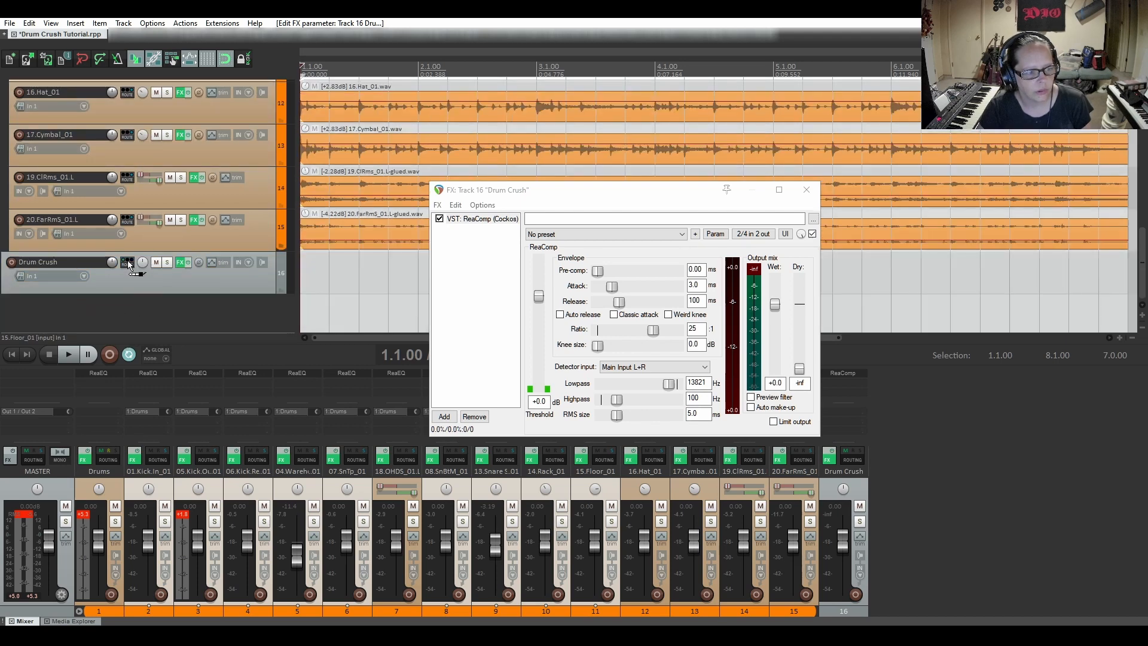
left_click_drag(127, 265, 128, 265)
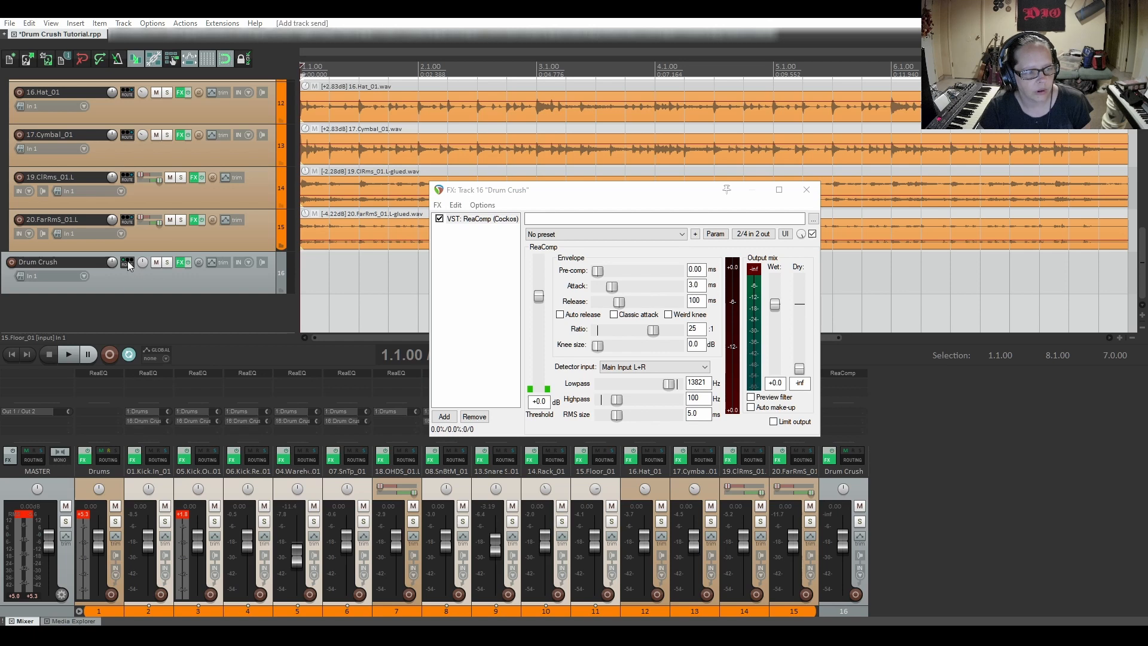
left_click(309, 269)
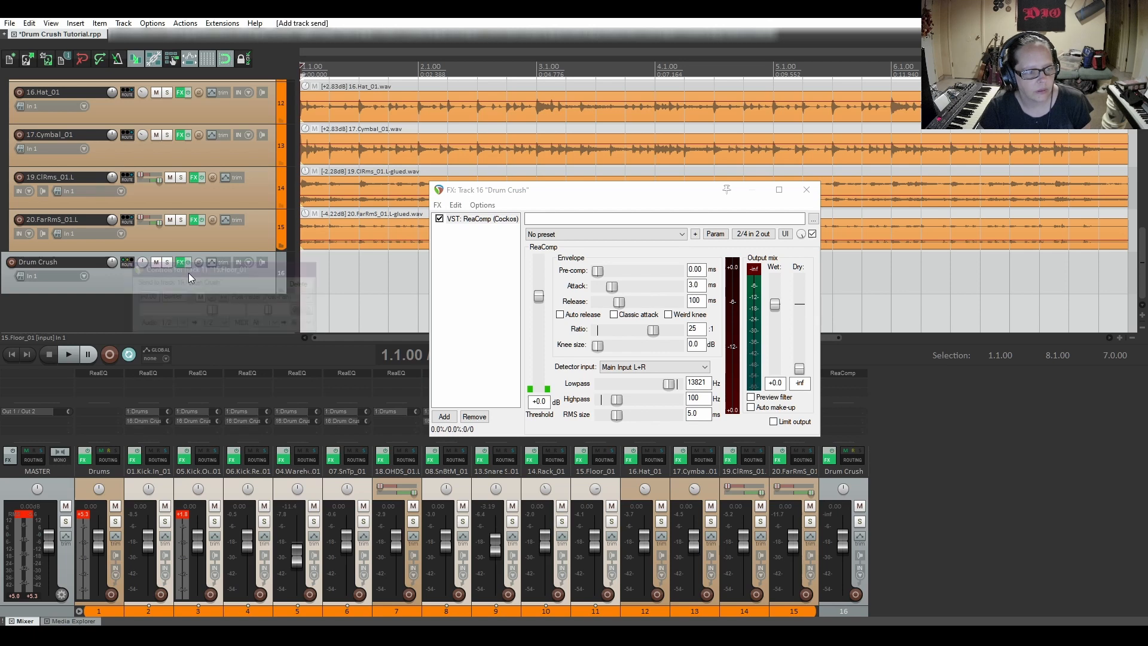
Examine the list of receives in the Drum Crush track's routing window, then close the window
left_click(128, 263)
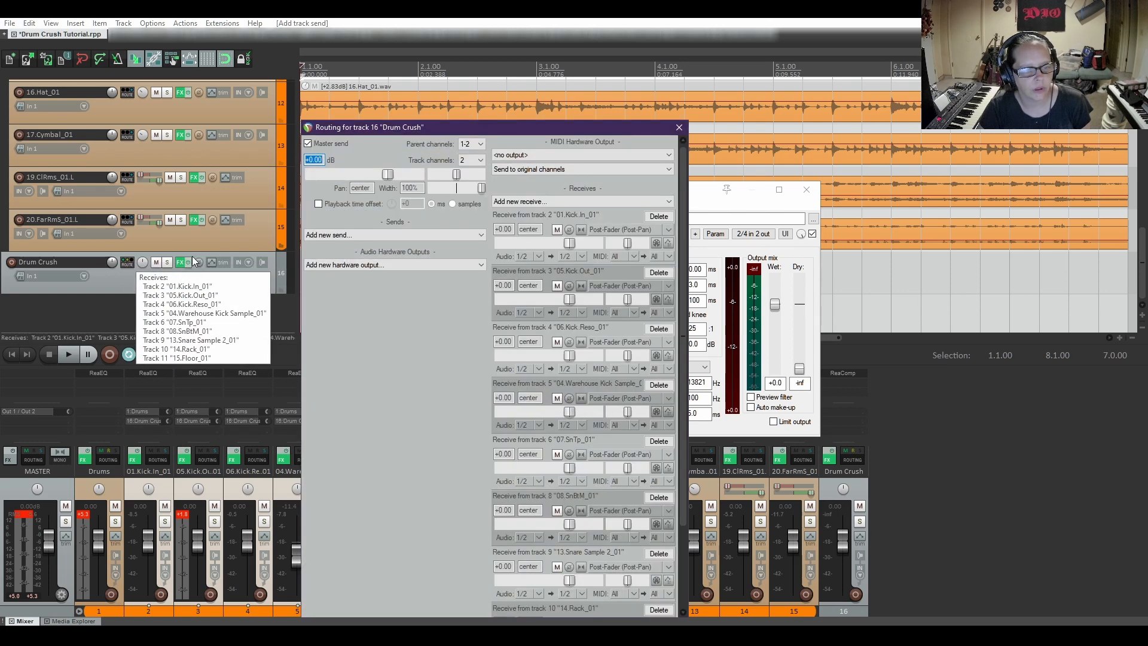
scroll(559, 262, "down", 3)
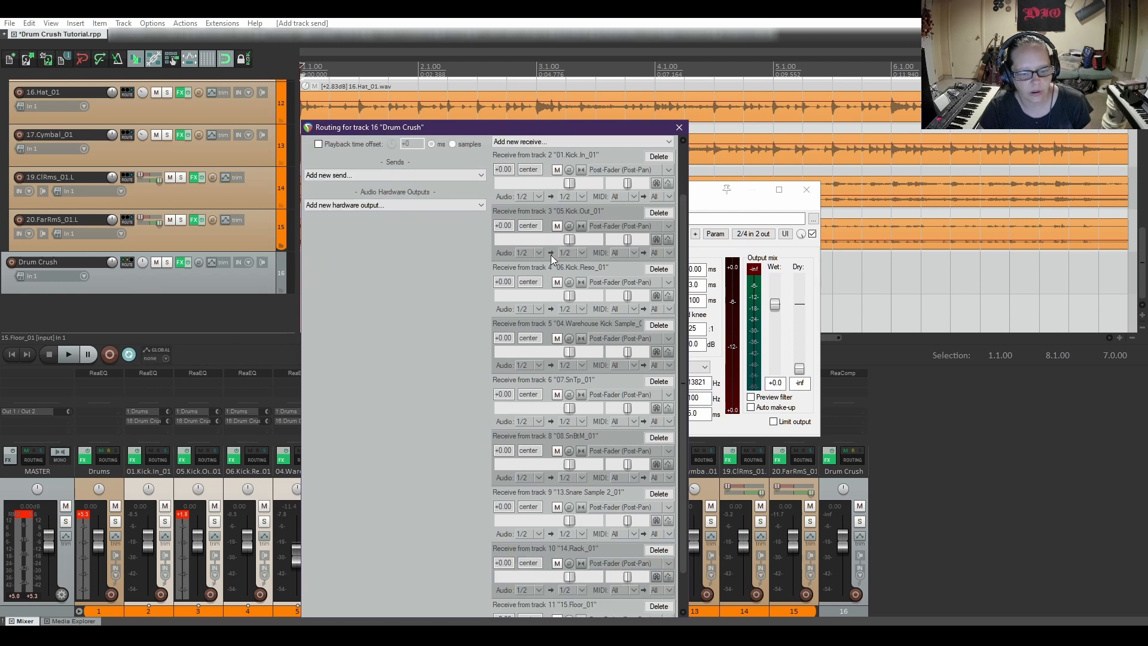
scroll(586, 273, "up", 3)
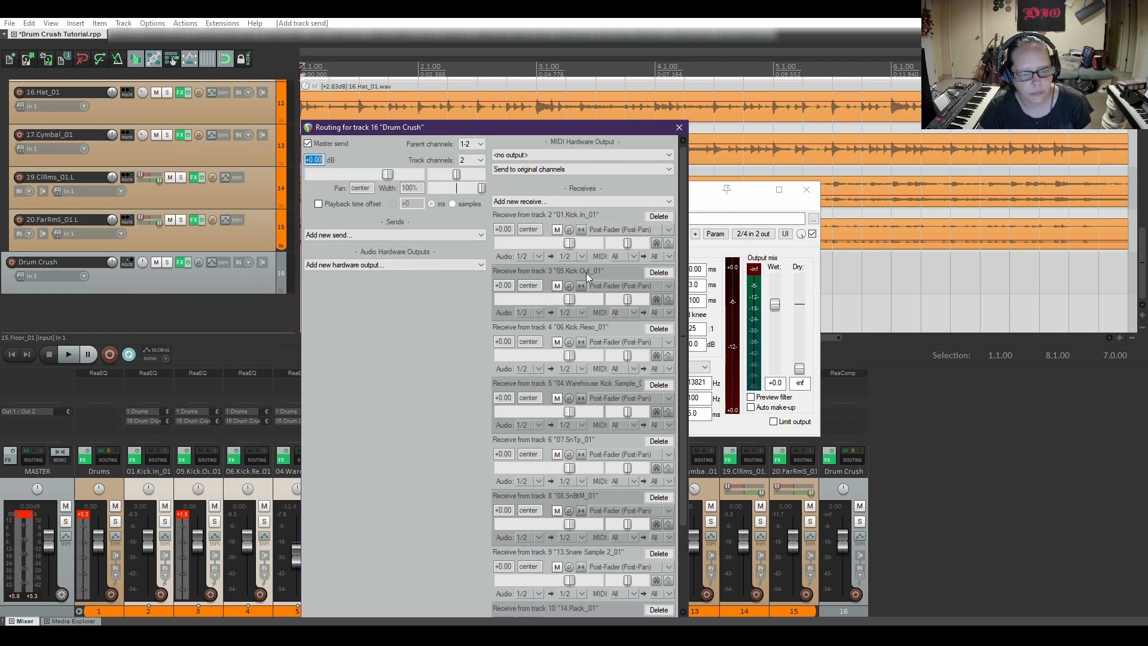
left_click(679, 128)
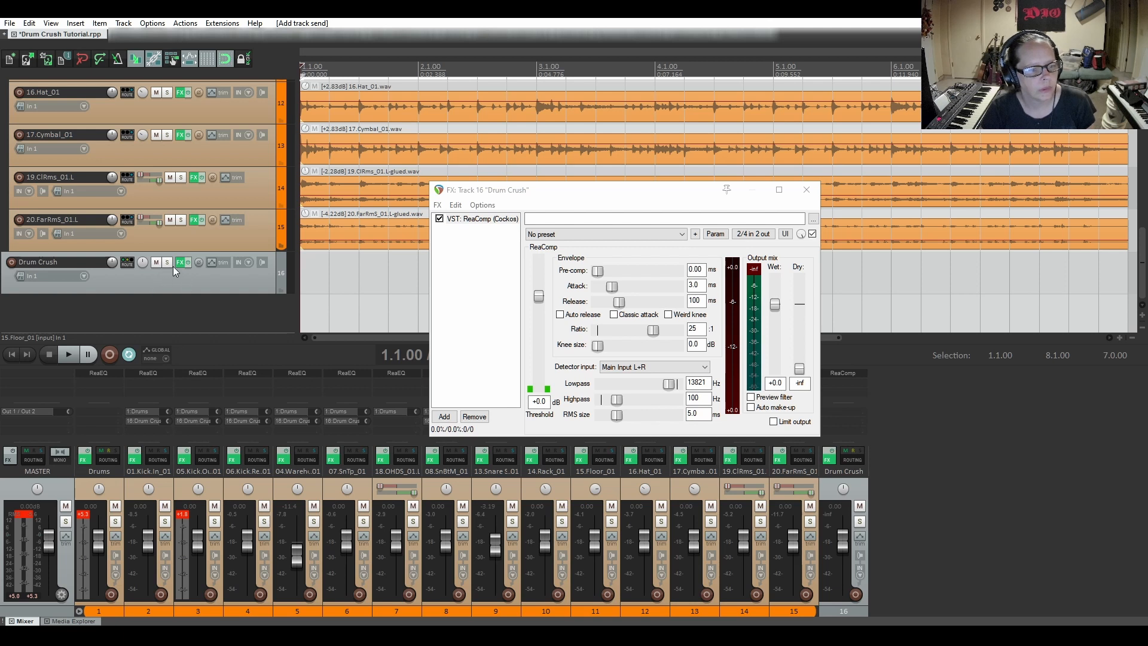
Lower the Drum Crush fader to about -6.10 dB and, during playback, bring ReaComp's threshold down to about -16.4 dB
left_click_drag(845, 547, 844, 555)
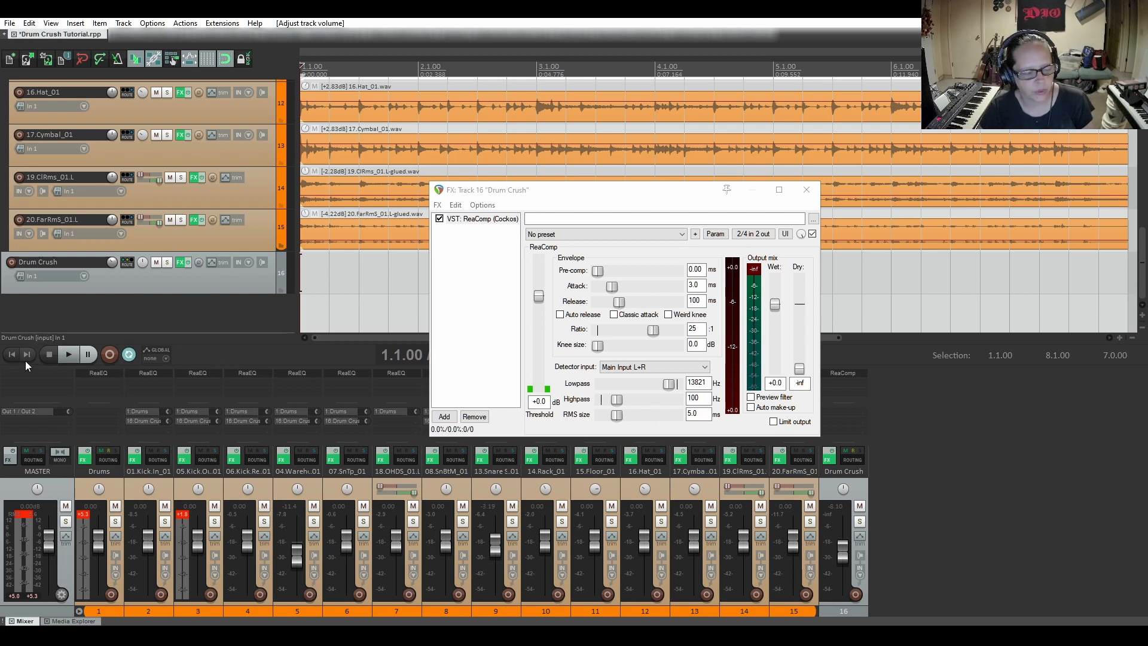
left_click(69, 357)
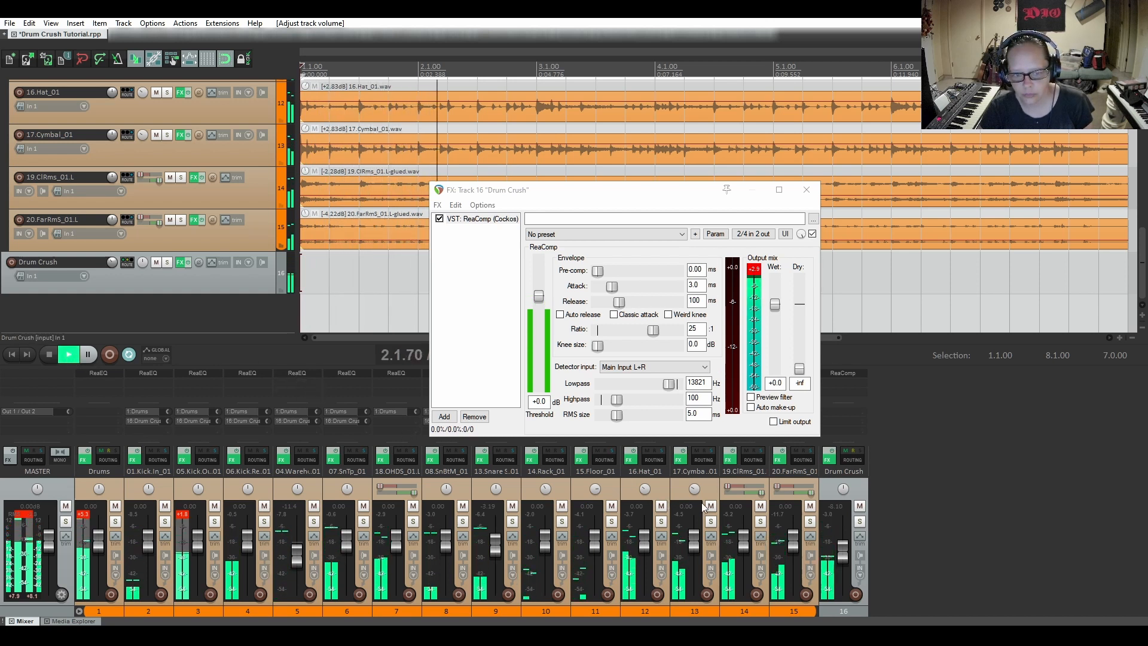
left_click(538, 296)
left_click_drag(538, 297, 540, 333)
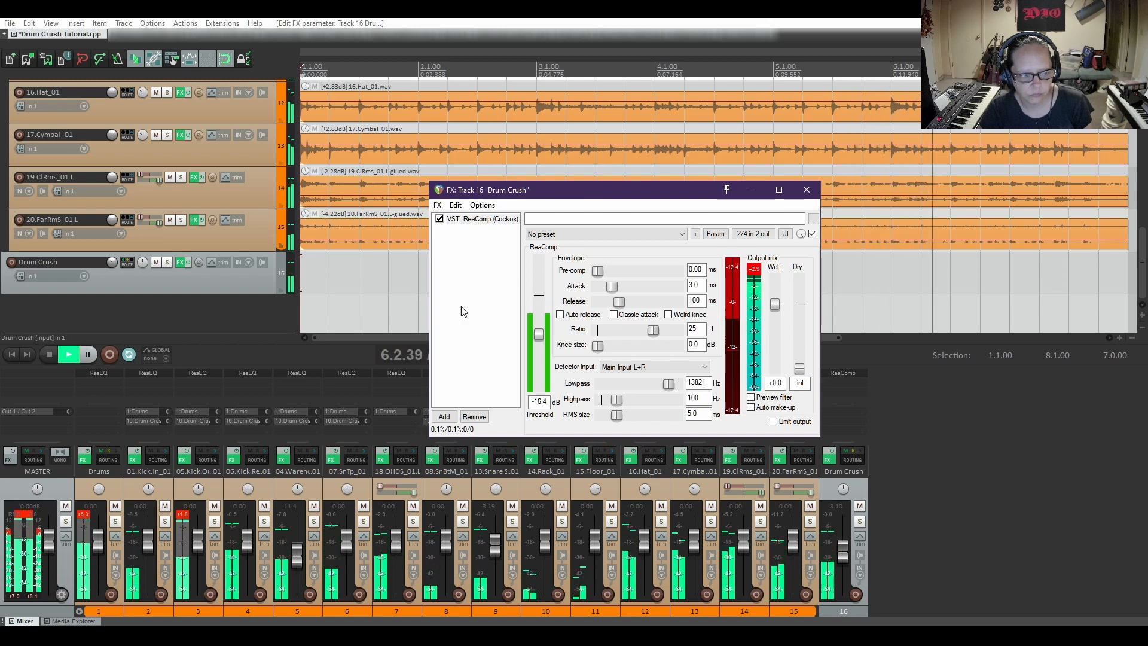
Solo the Drum Crush track during playback, set ReaComp's threshold to about -14.3 dB, and stop playback
left_click(167, 263)
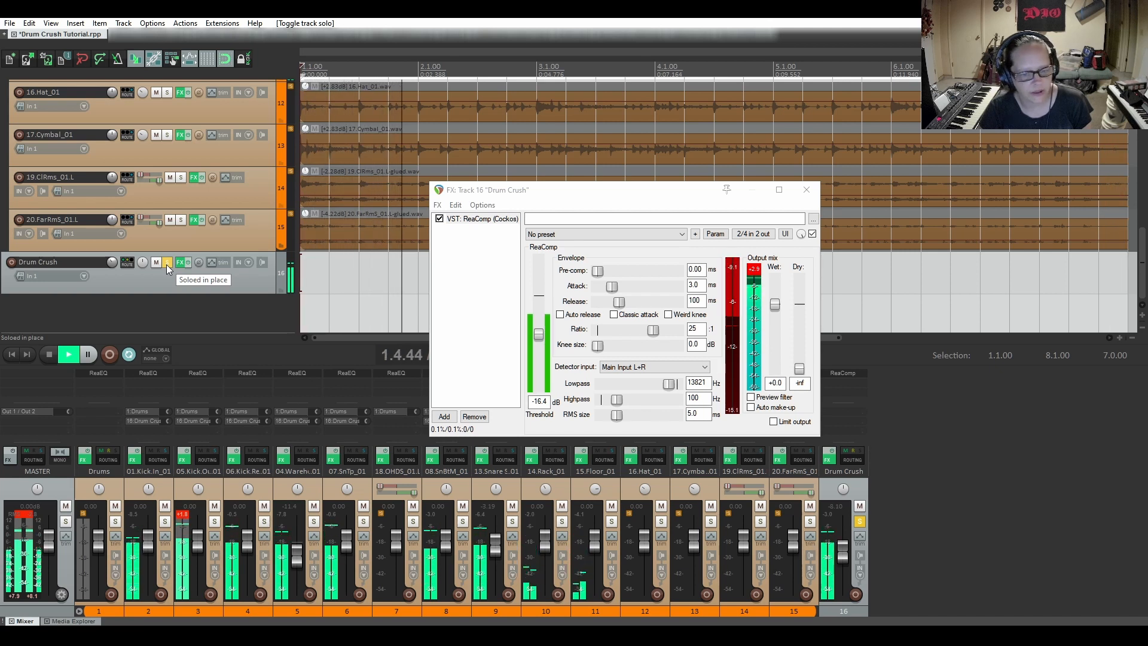
mouse_move(538, 336)
left_mouse_down()
mouse_move(537, 300)
mouse_move(536, 329)
left_mouse_up()
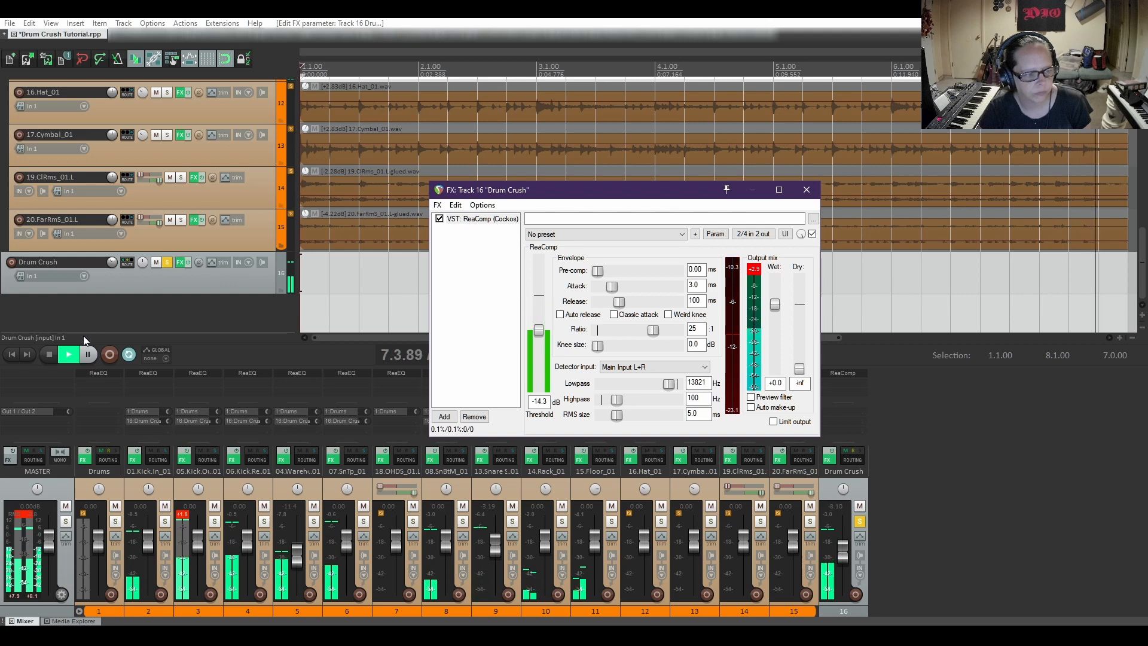
left_click(52, 356)
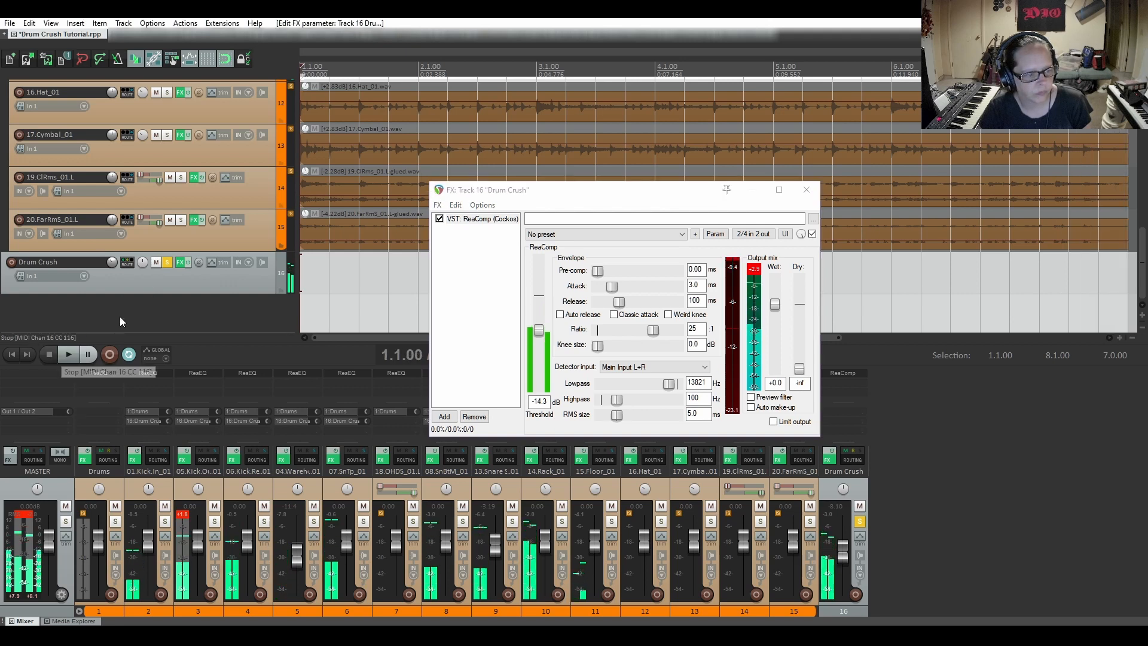
Unsolo the Drum Crush track and lower its fader to about -9.14 dB while the full drum mix plays
left_click(167, 263)
left_click(70, 354)
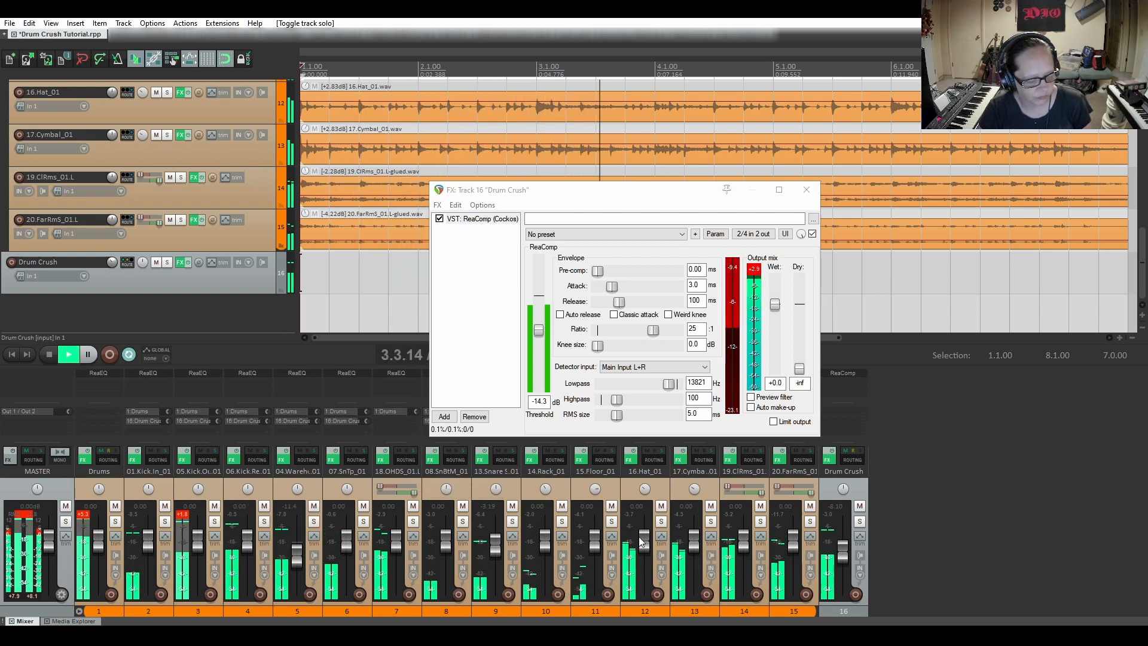
scroll(845, 559, "down", 2)
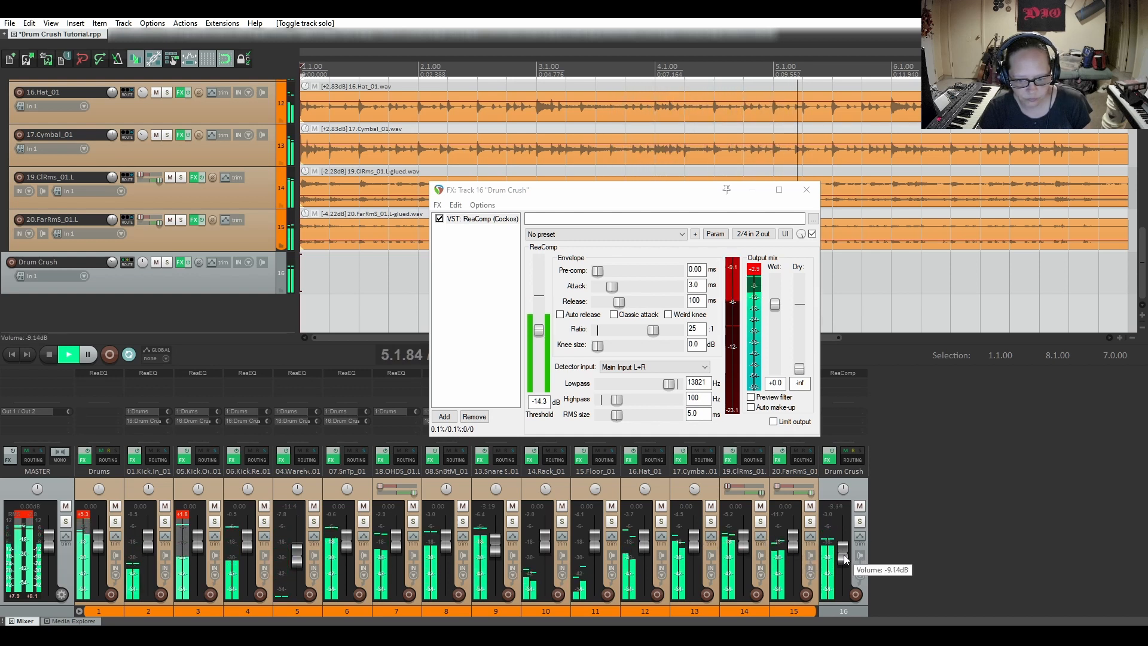
Compare the drum mix with and without the Drum Crush track by toggling its mute during playback, then stop
left_click(156, 263)
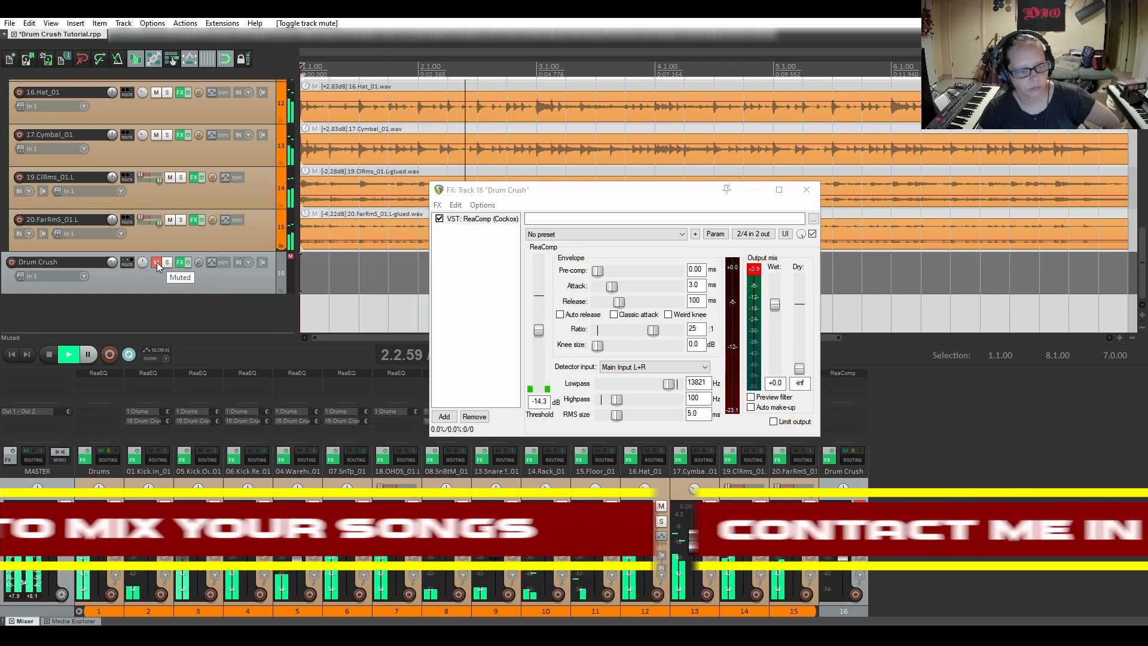
left_click(157, 263)
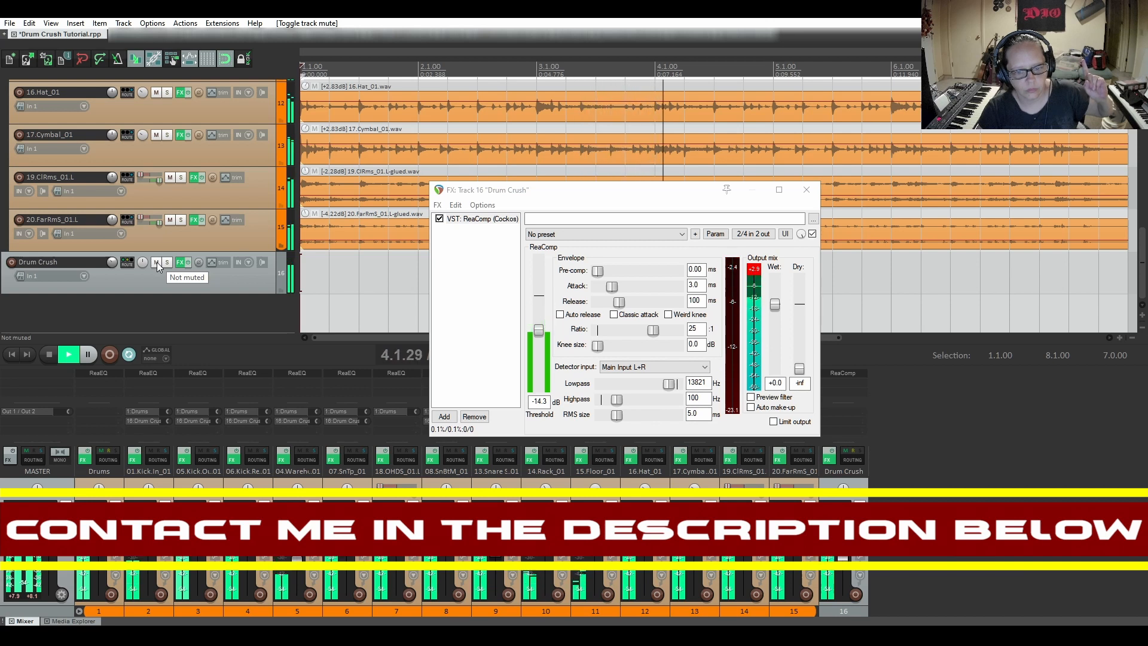
left_click(157, 263)
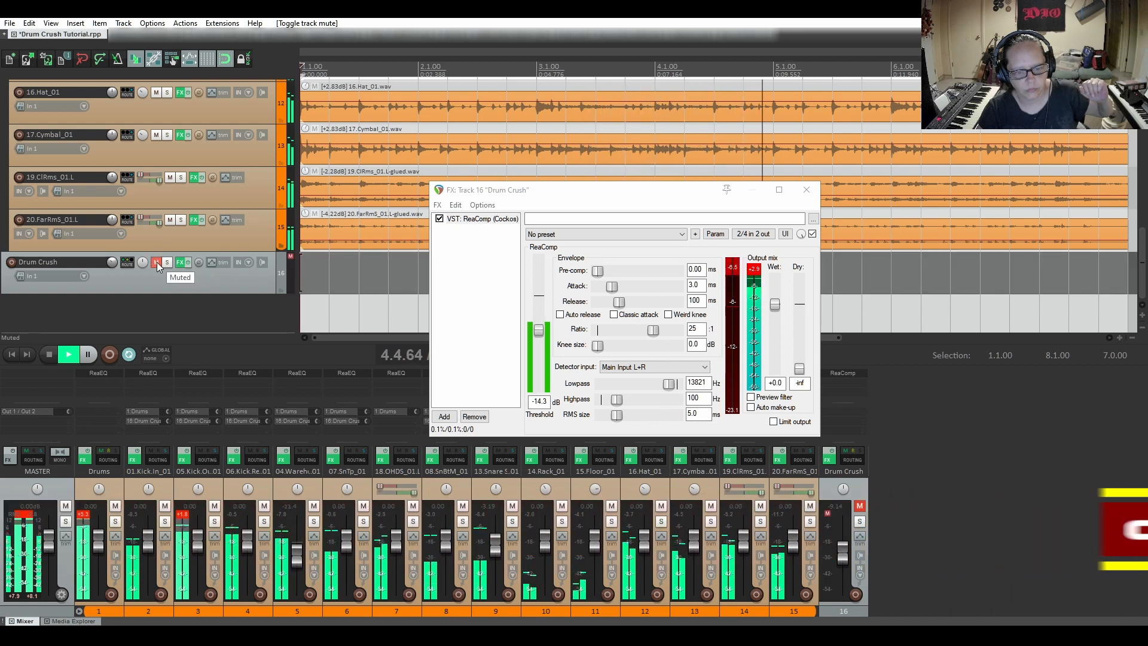
left_click(157, 263)
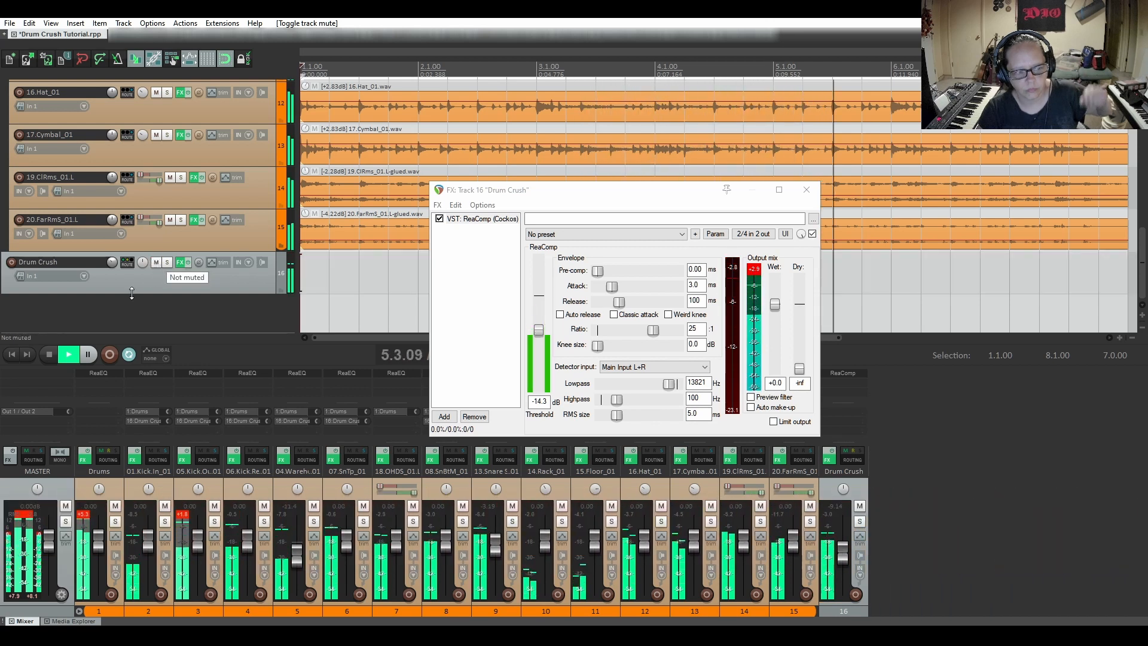
left_click(48, 355)
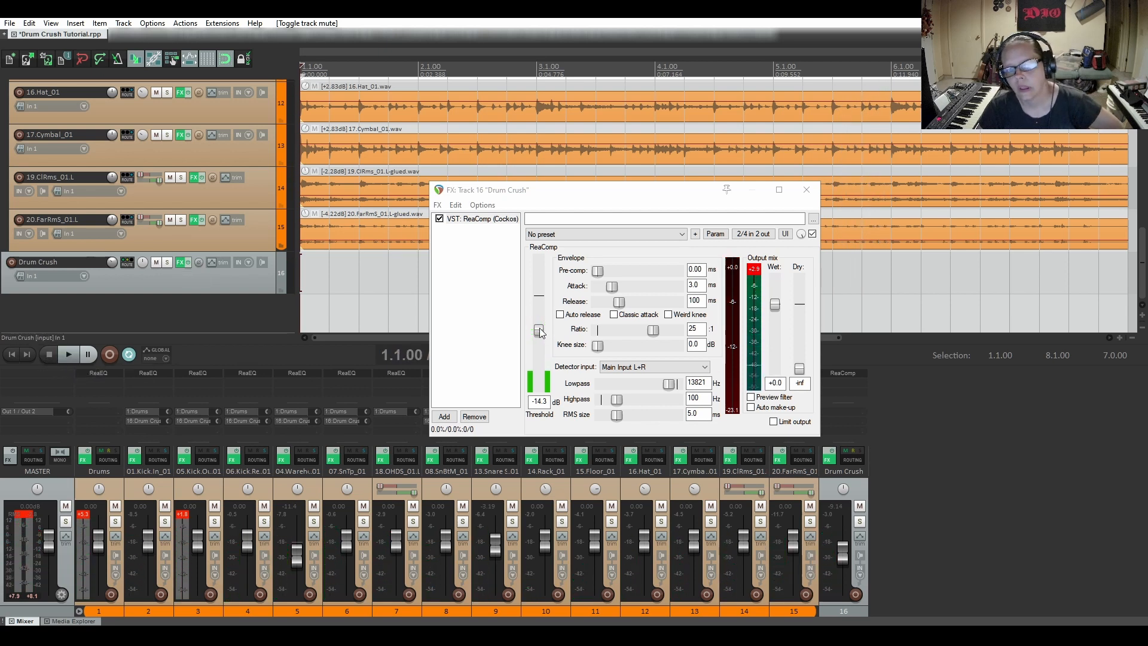
Set ReaComp's ratio on the Drum Crush track to 50:1
double_click(702, 328)
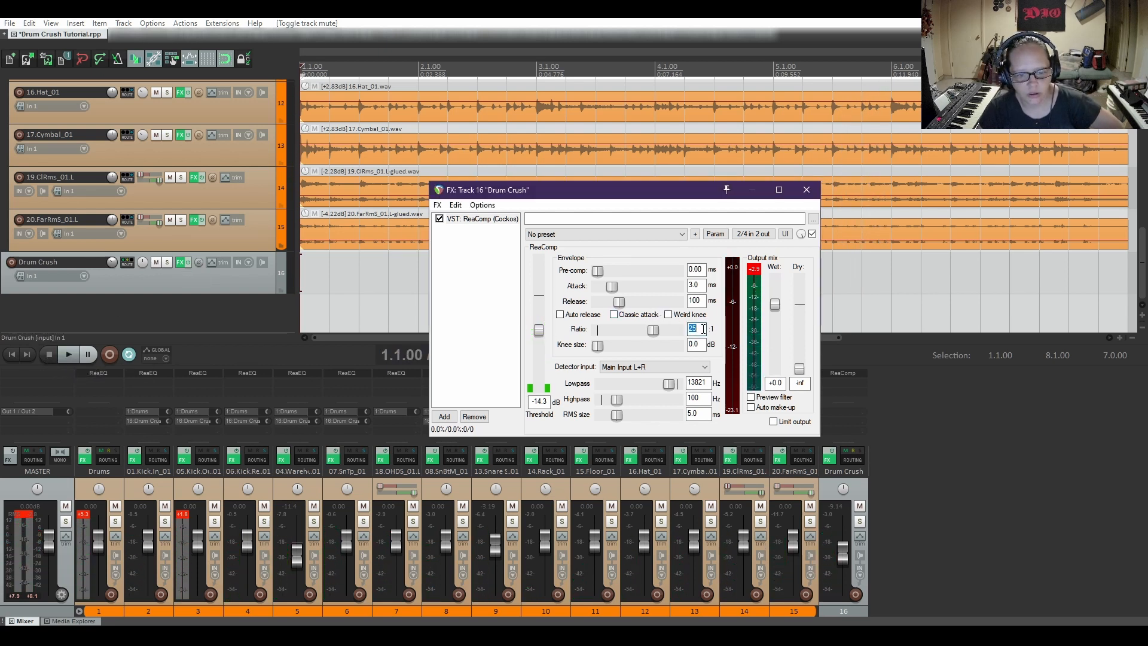
type("50")
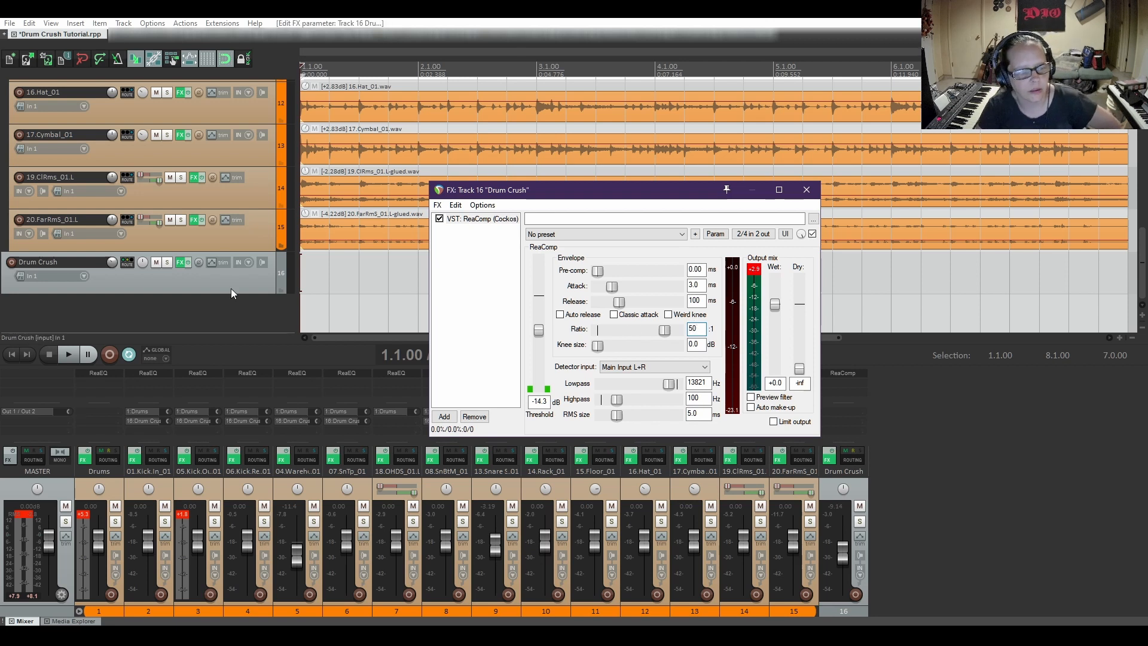
During playback, set ReaComp's threshold to -14.0 dB, and raise the soloed Drum Crush track's fader to about -4.42 dB
left_click(67, 354)
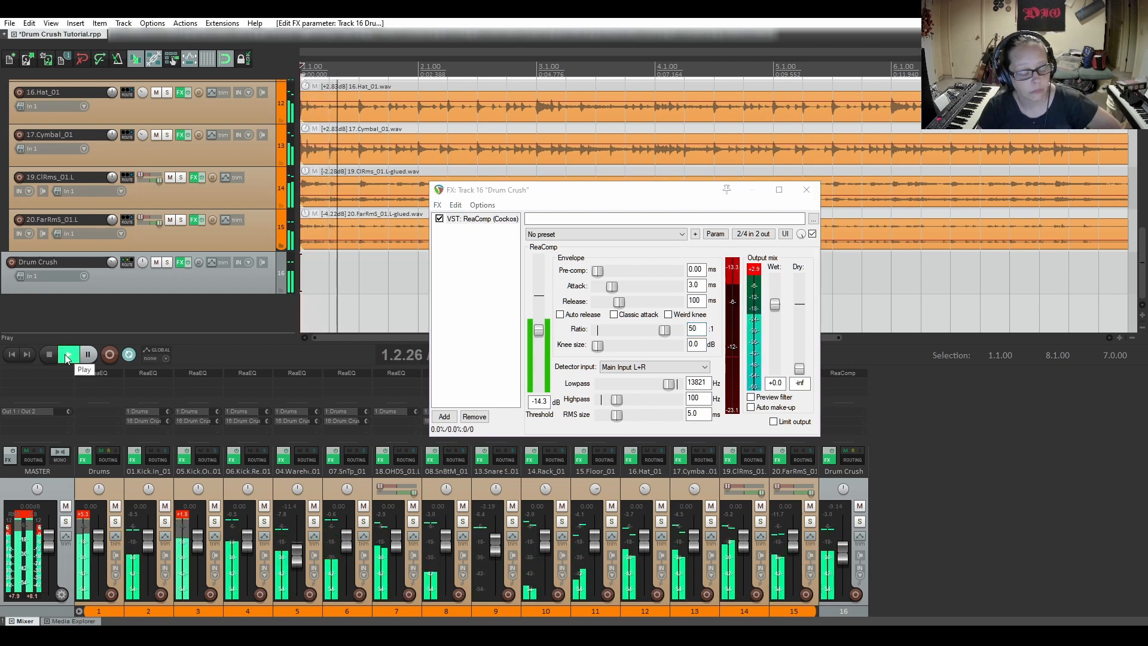
left_click(541, 333)
mouse_move(542, 333)
left_mouse_down()
mouse_move(540, 362)
mouse_move(543, 334)
left_mouse_up()
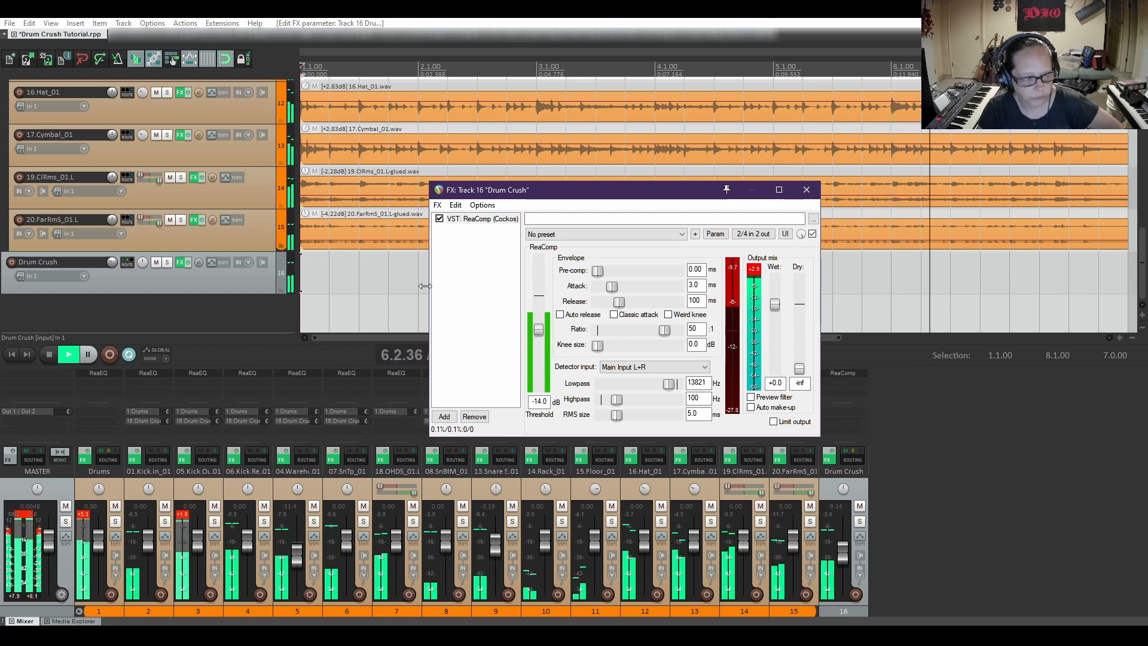
left_click(167, 263)
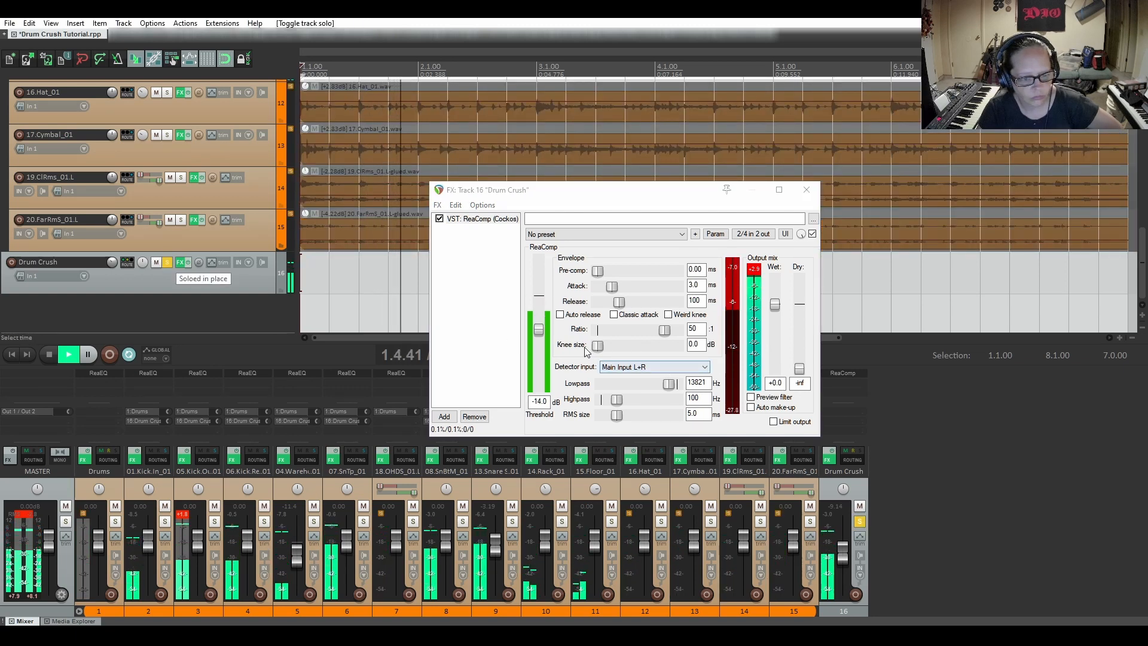
left_click_drag(842, 551, 845, 543)
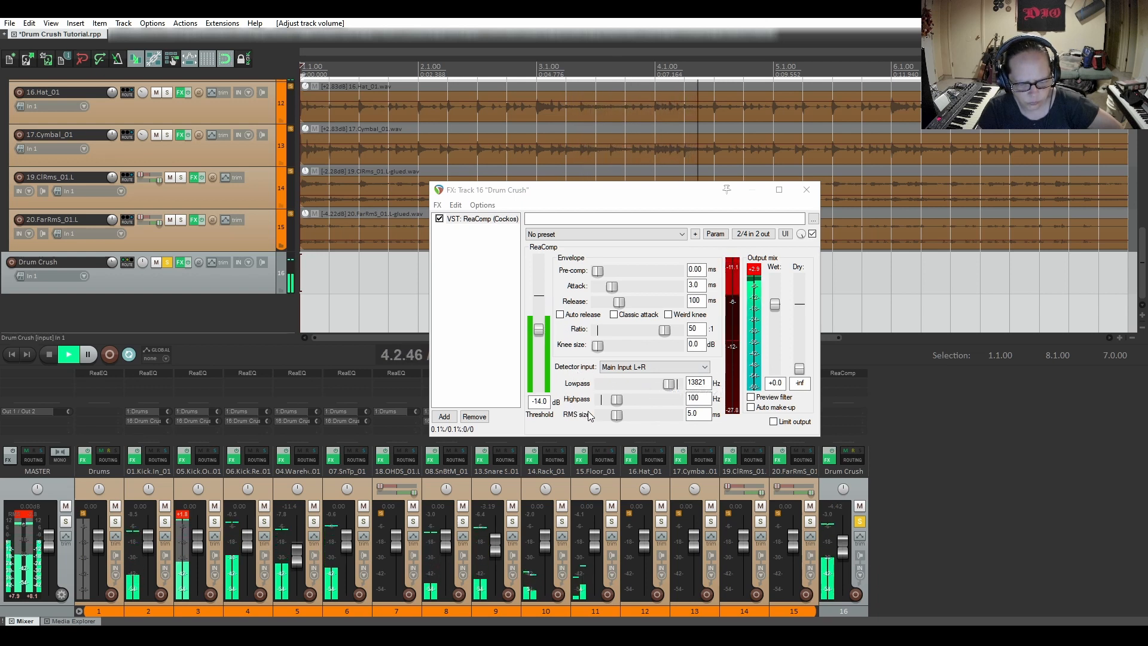
Open ReaComp's detector filters fully, with the lowpass at 20000 Hz and the highpass at 0 Hz, and stop playback
left_click_drag(616, 399, 644, 403)
left_click_drag(644, 402, 678, 387)
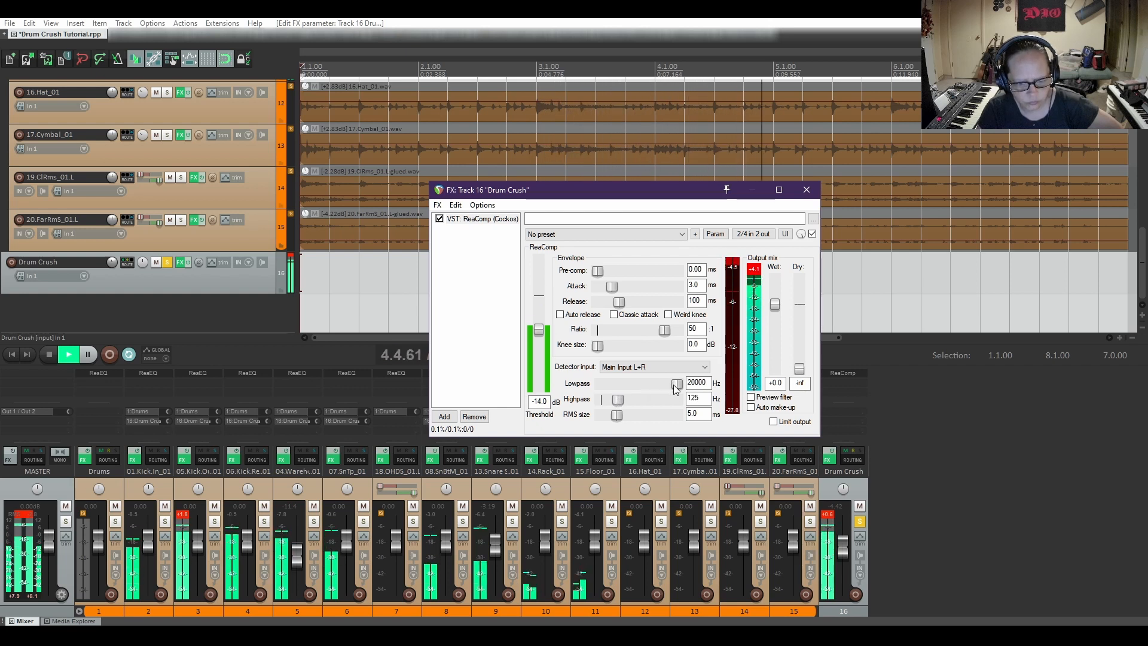
double_click(617, 400)
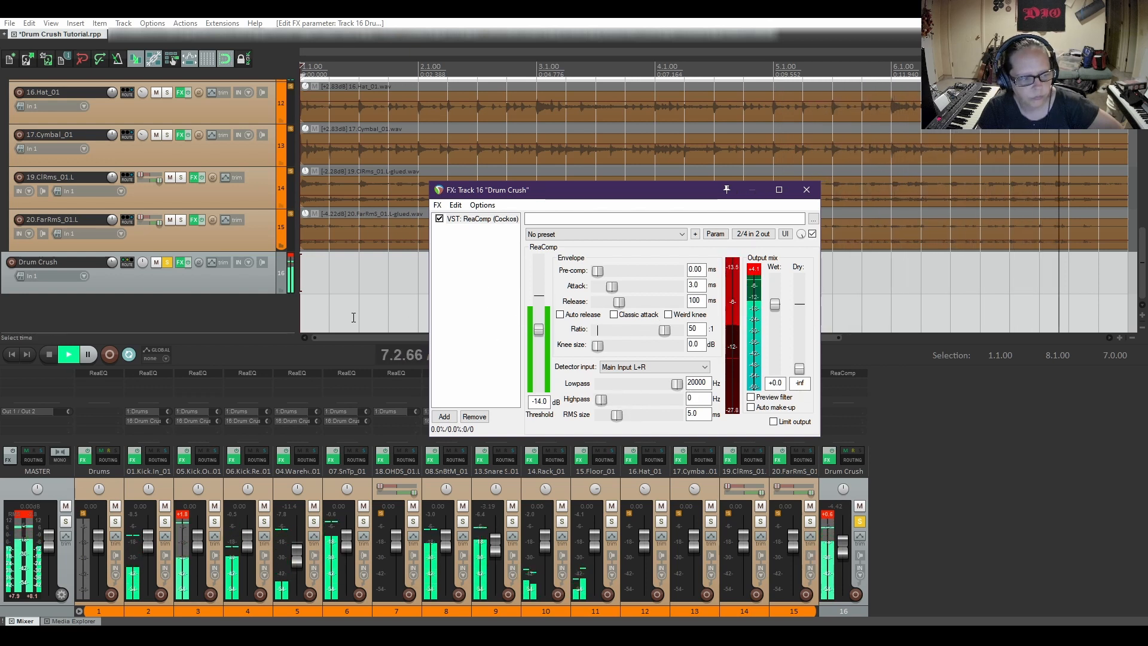
left_click(50, 355)
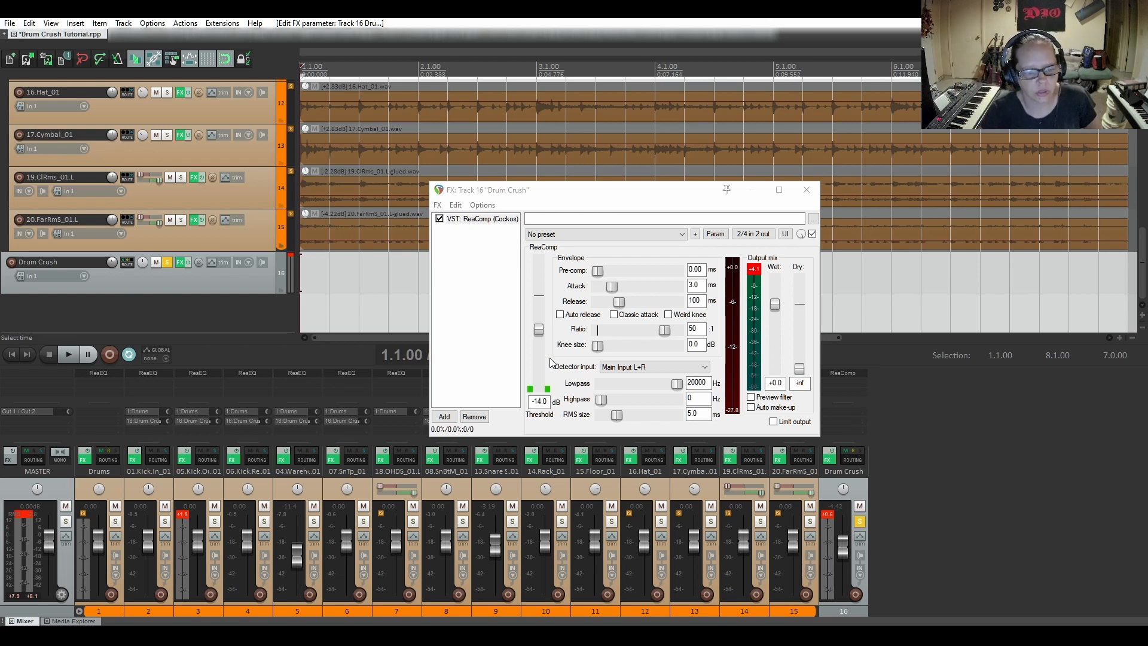
Play the full drum mix with Drum Crush unsoloed, and solo Drum Crush again to reset its fader to the default level
left_click(168, 263)
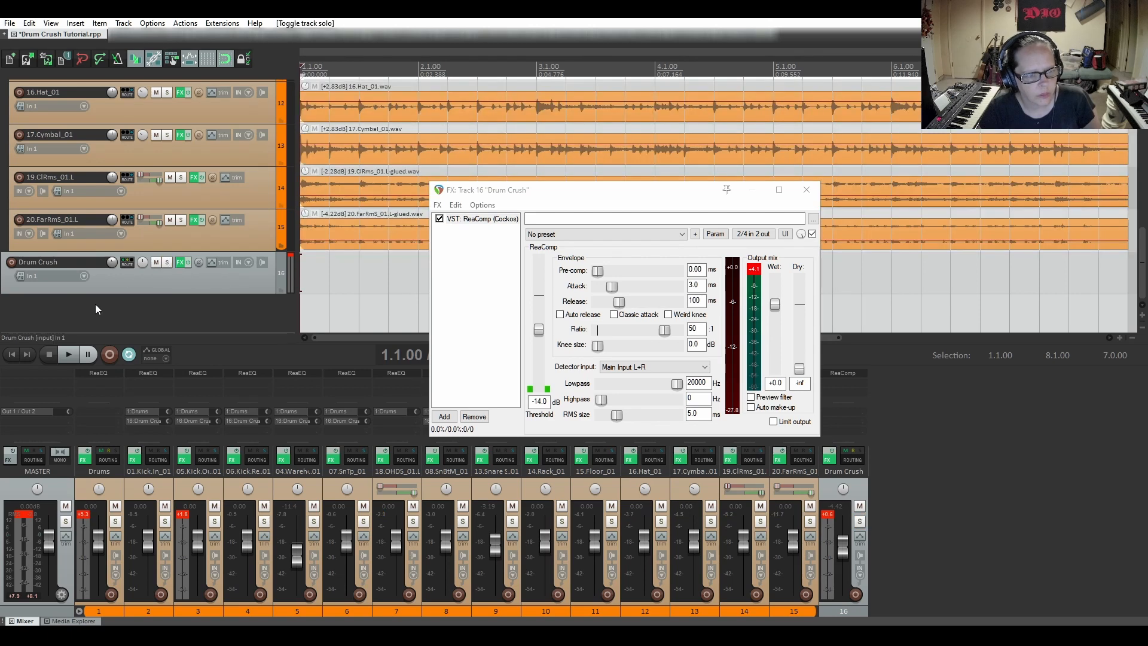
left_click(67, 354)
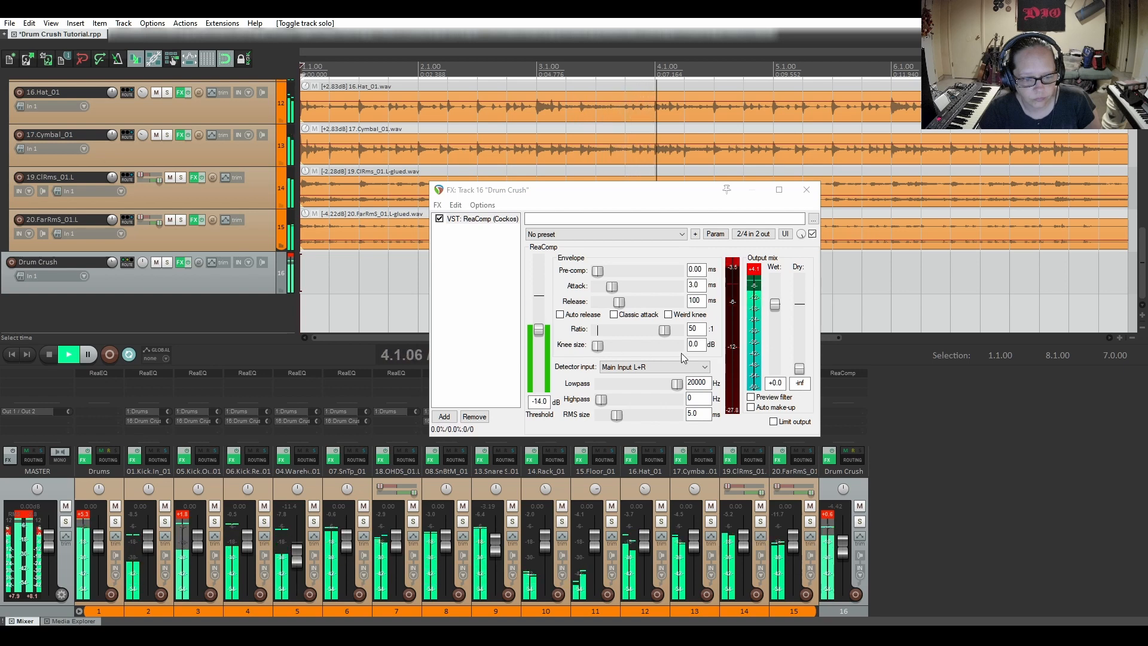
left_click(167, 262)
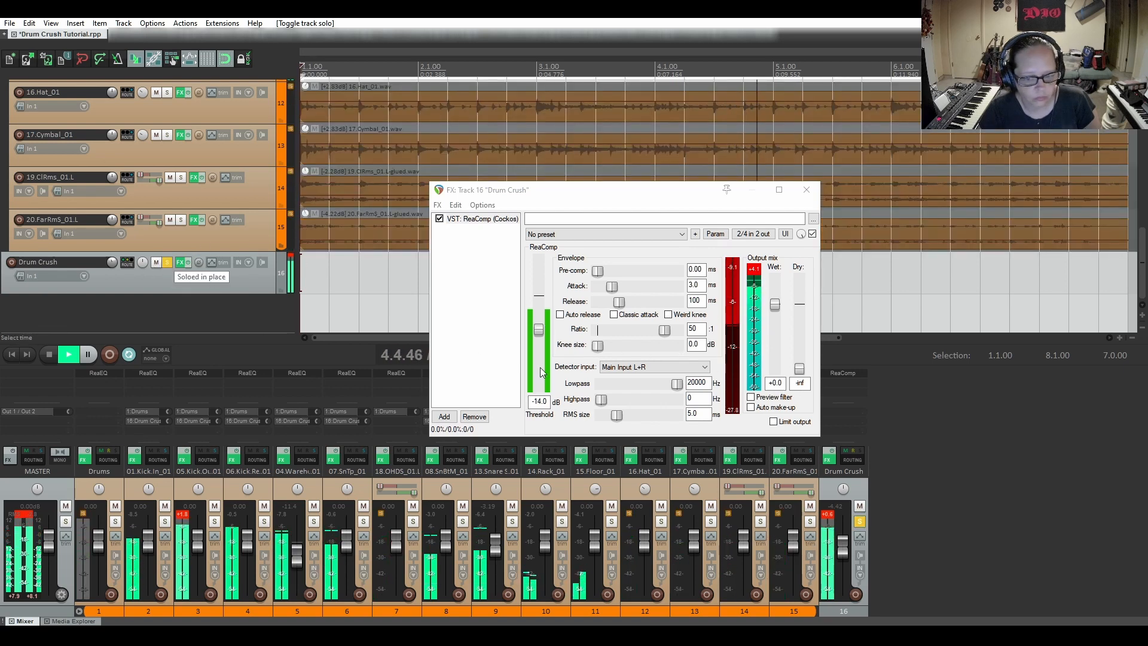
double_click(844, 550)
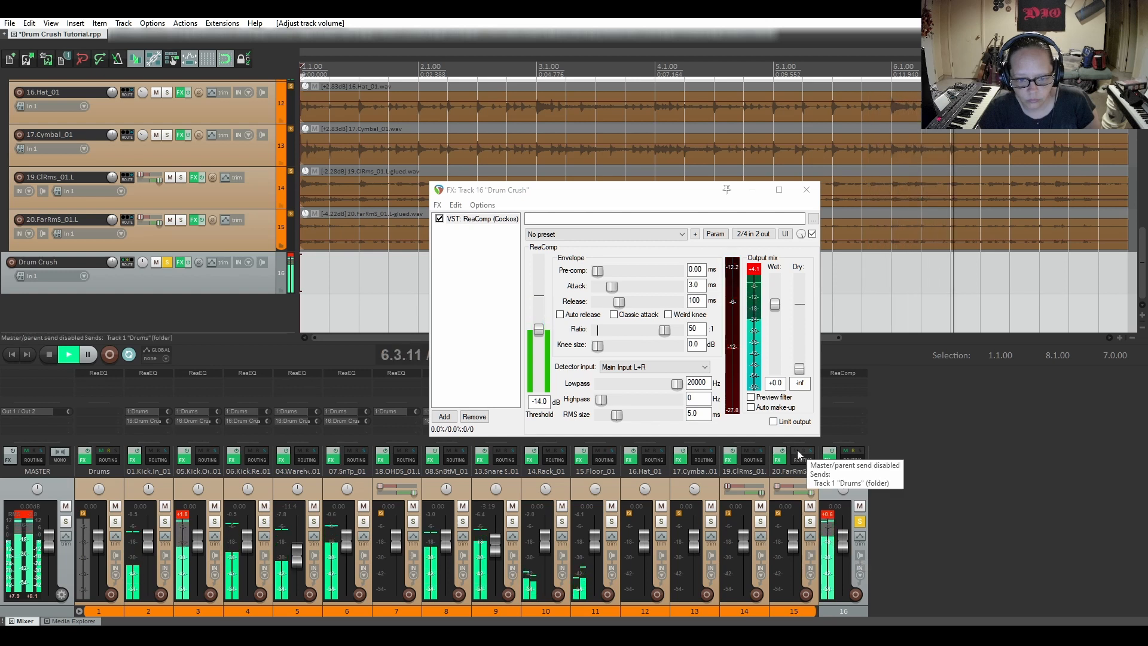
Set ReaComp's threshold to about -9.6 dB and both attack and release to 0 ms, and stop playback
mouse_move(535, 331)
left_mouse_down()
mouse_move(536, 307)
mouse_move(540, 342)
mouse_move(540, 318)
left_mouse_up()
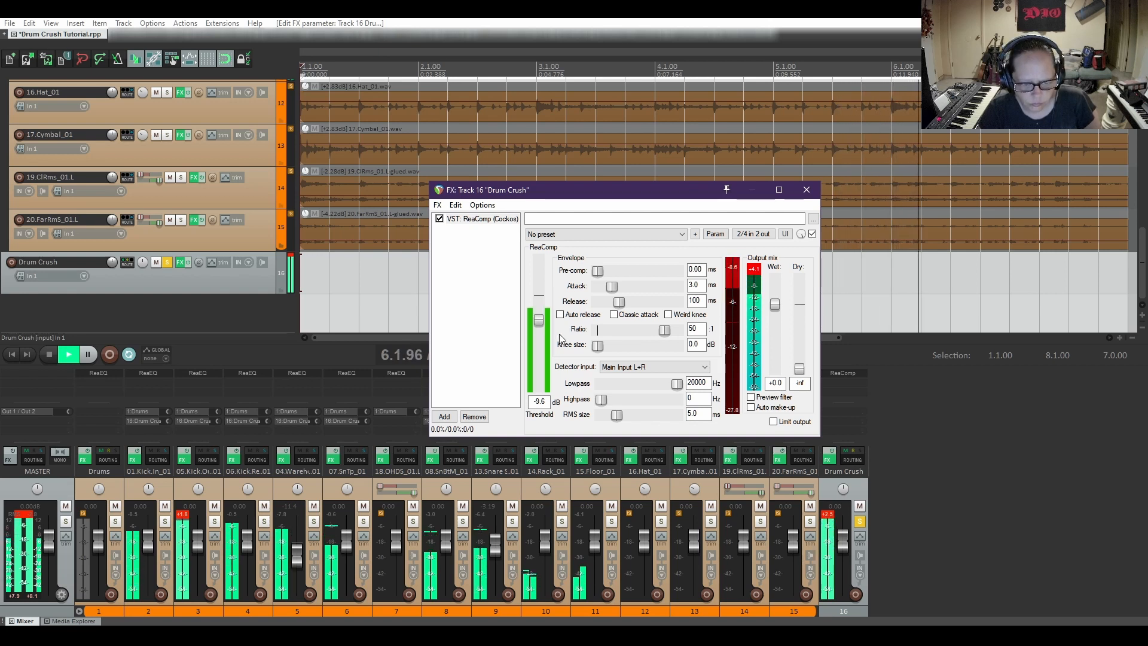
left_click_drag(612, 286, 553, 306)
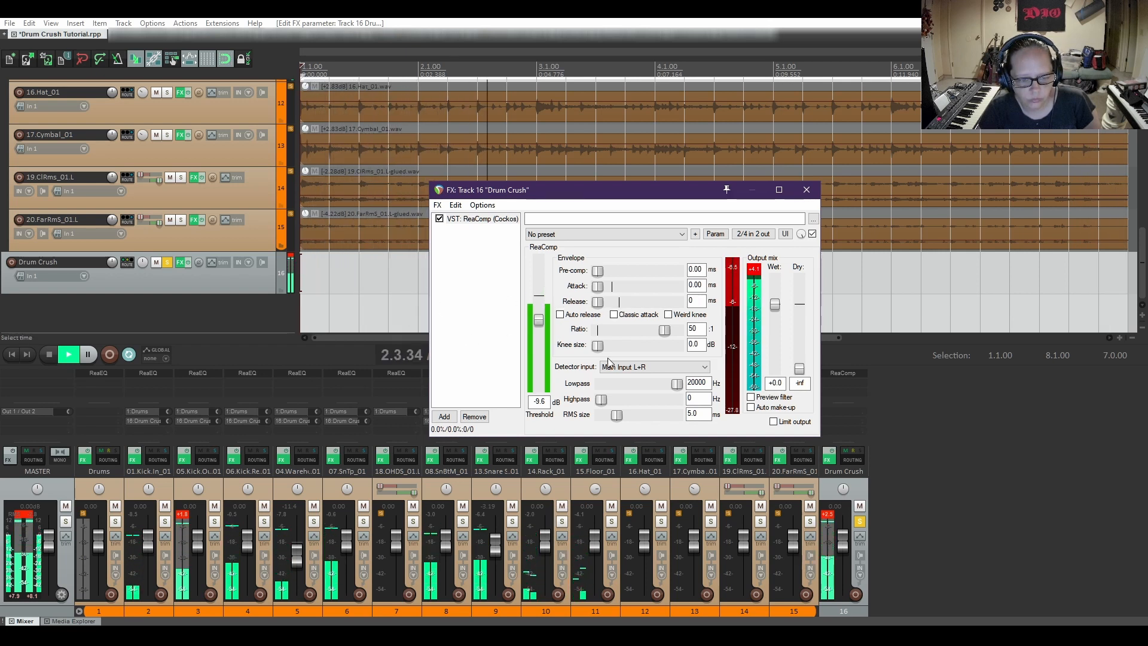
mouse_move(597, 346)
left_mouse_down()
mouse_move(712, 353)
mouse_move(597, 350)
left_mouse_up()
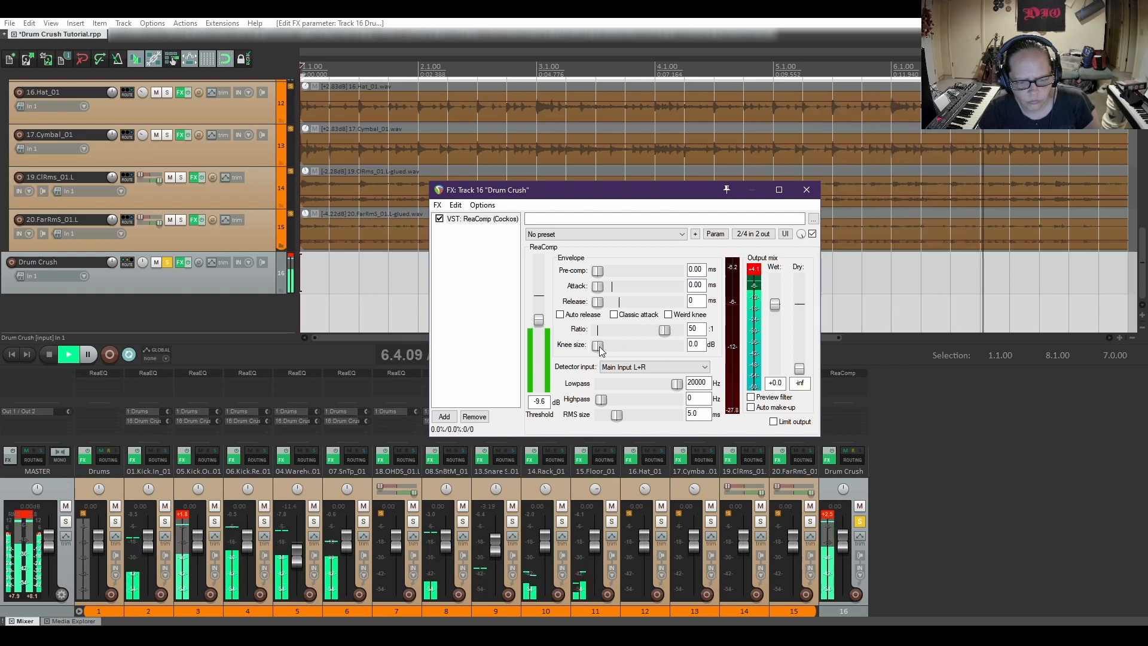
left_click(50, 353)
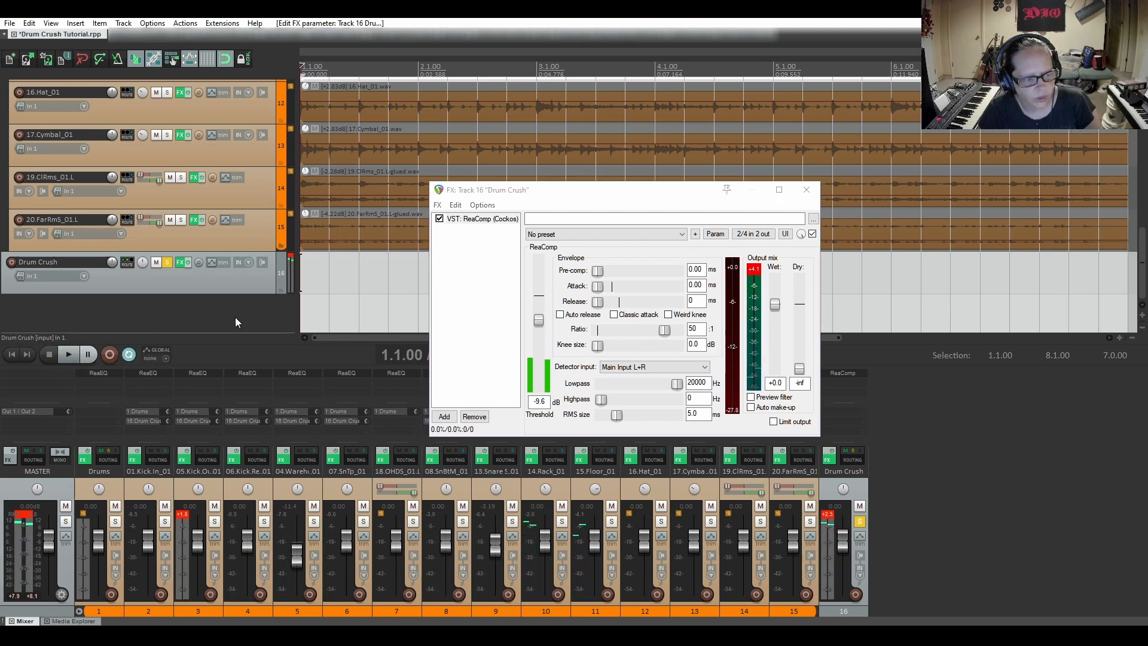
Unsolo Drum Crush and compare the full drum mix with and without it by toggling its mute during playback
left_click(167, 262)
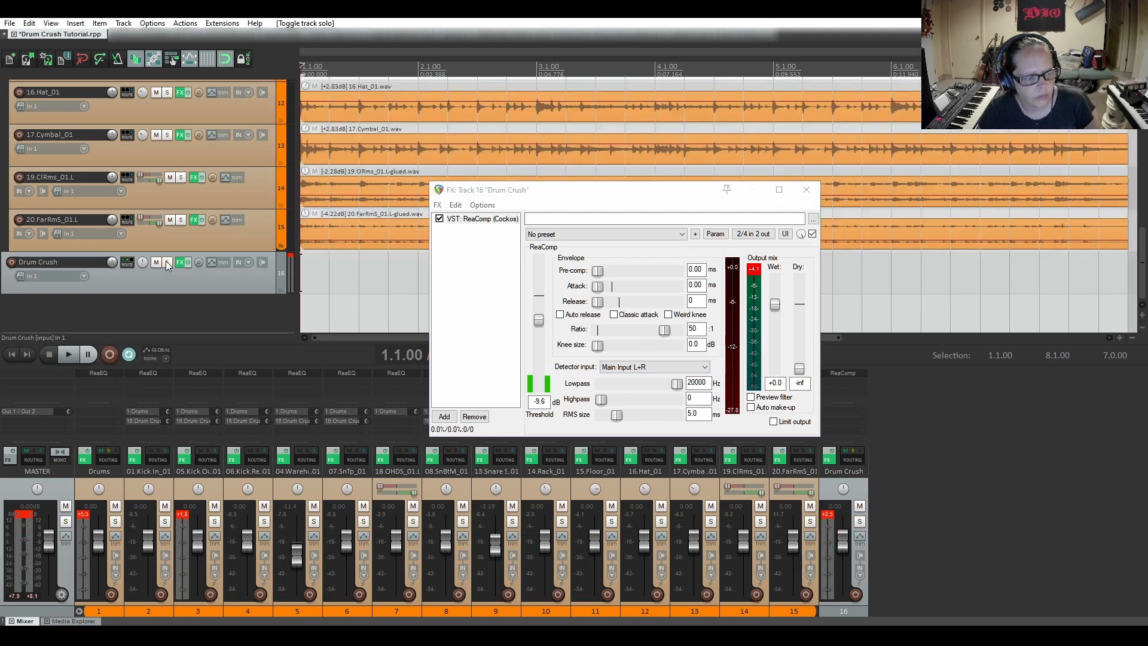
left_click(69, 354)
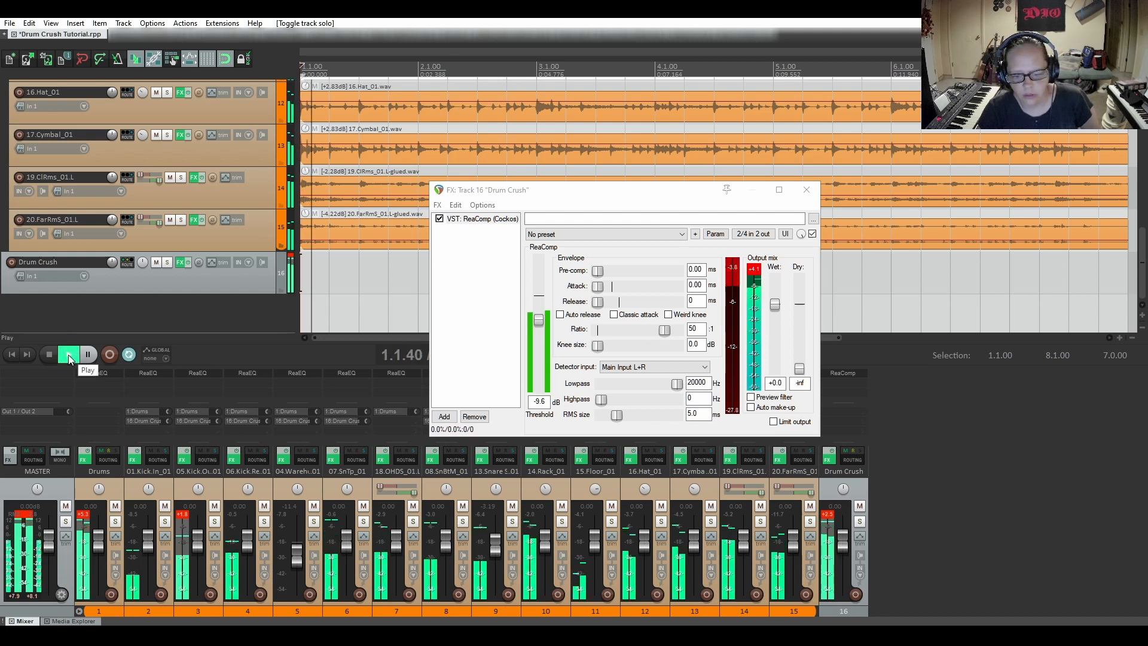
left_click(156, 263)
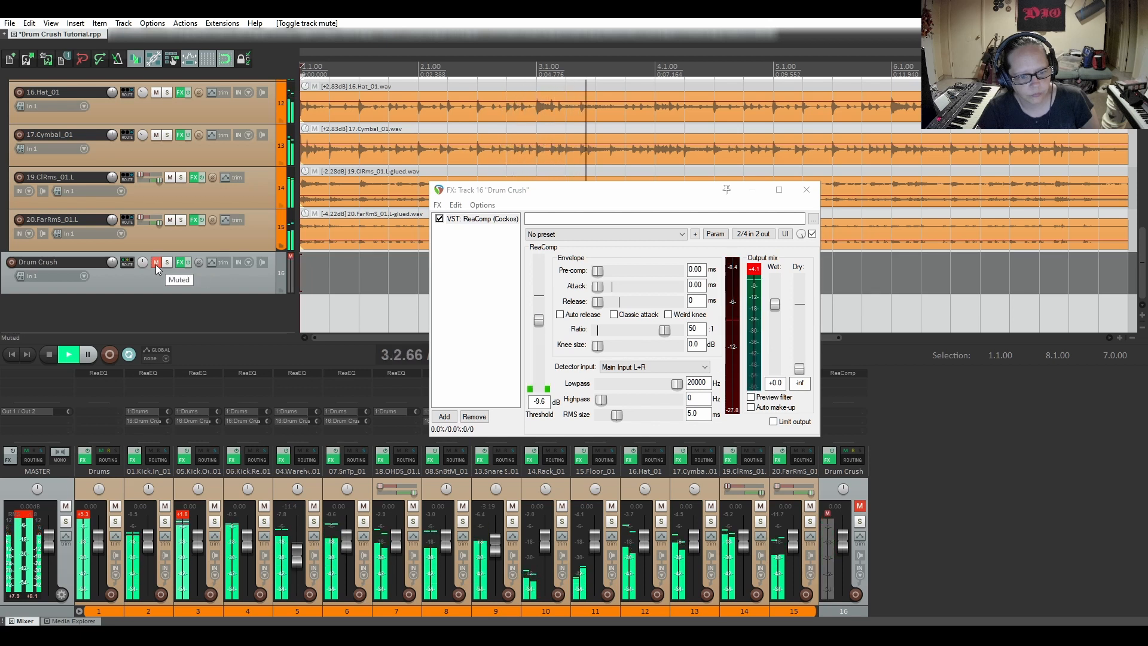
left_click(155, 263)
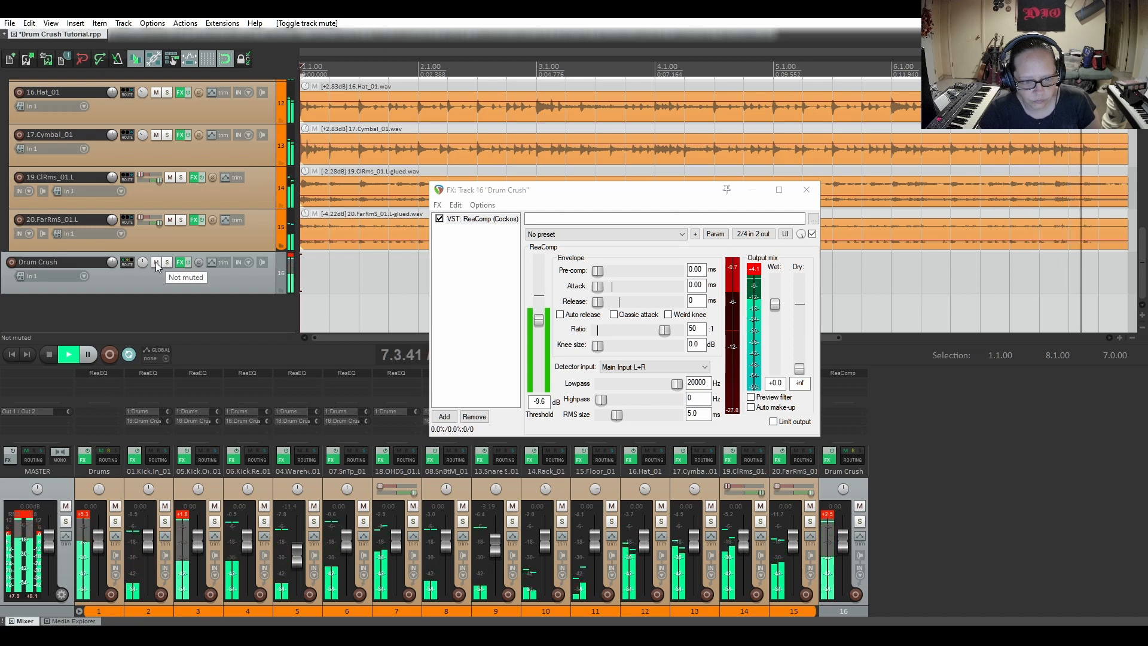
left_click(49, 355)
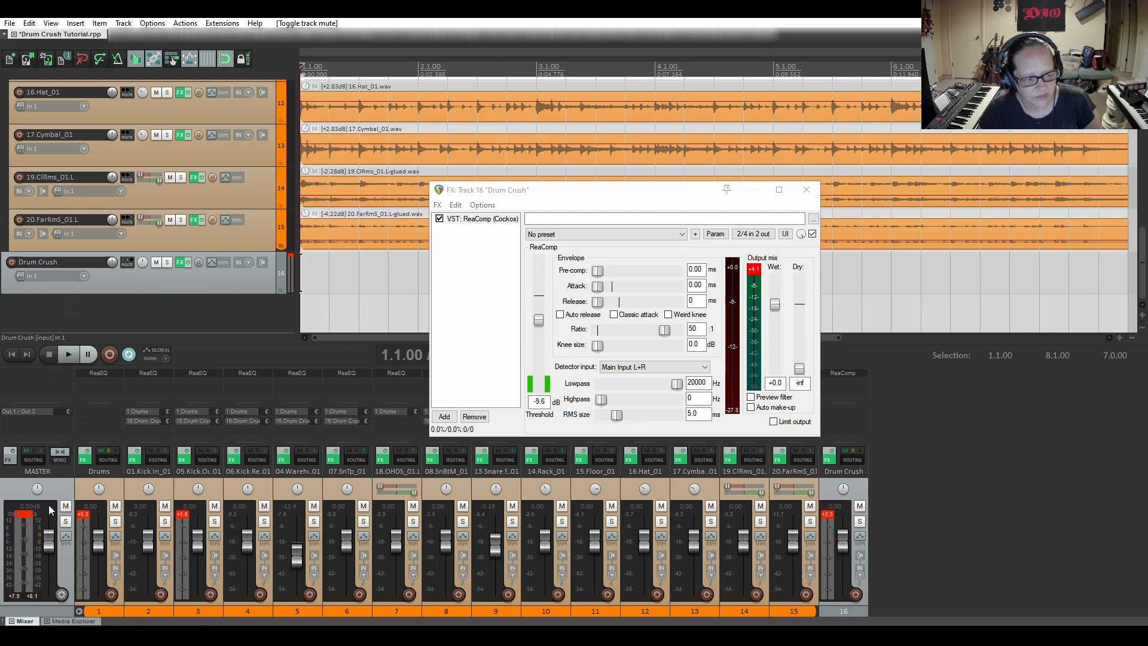
Clear the peak clip indicators on the master, drum track and Drum Crush meters
left_click(19, 514)
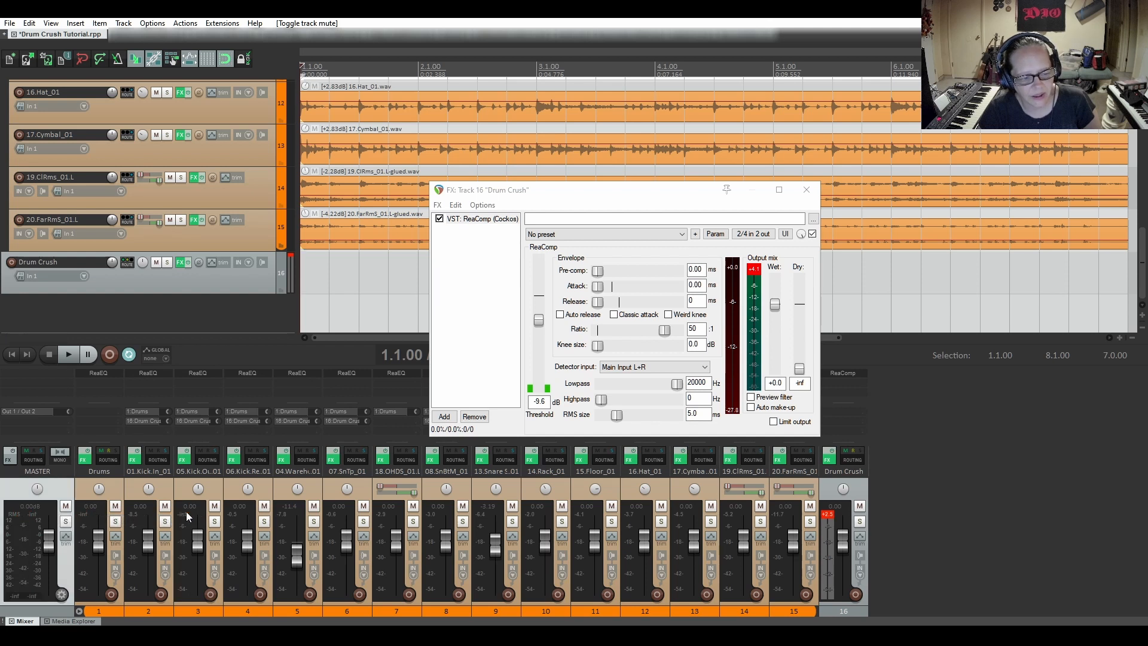
left_click(827, 515)
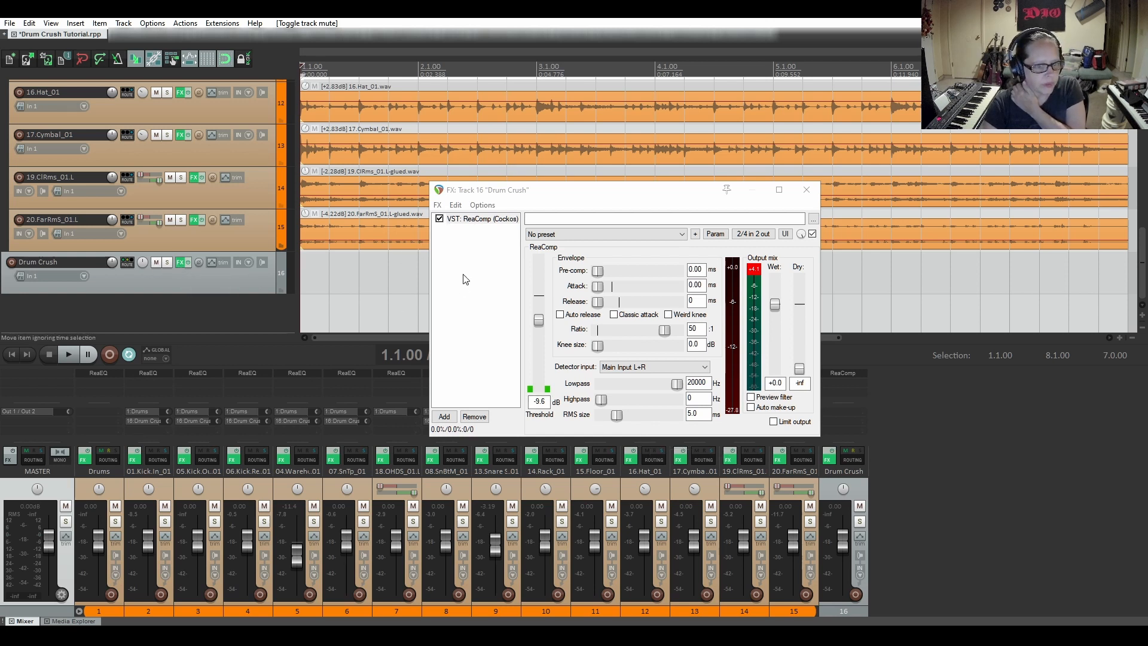
Add ReaEQ to the Drum Crush track and change band 1 to a High Pass filter at 100 Hz
left_click(444, 416)
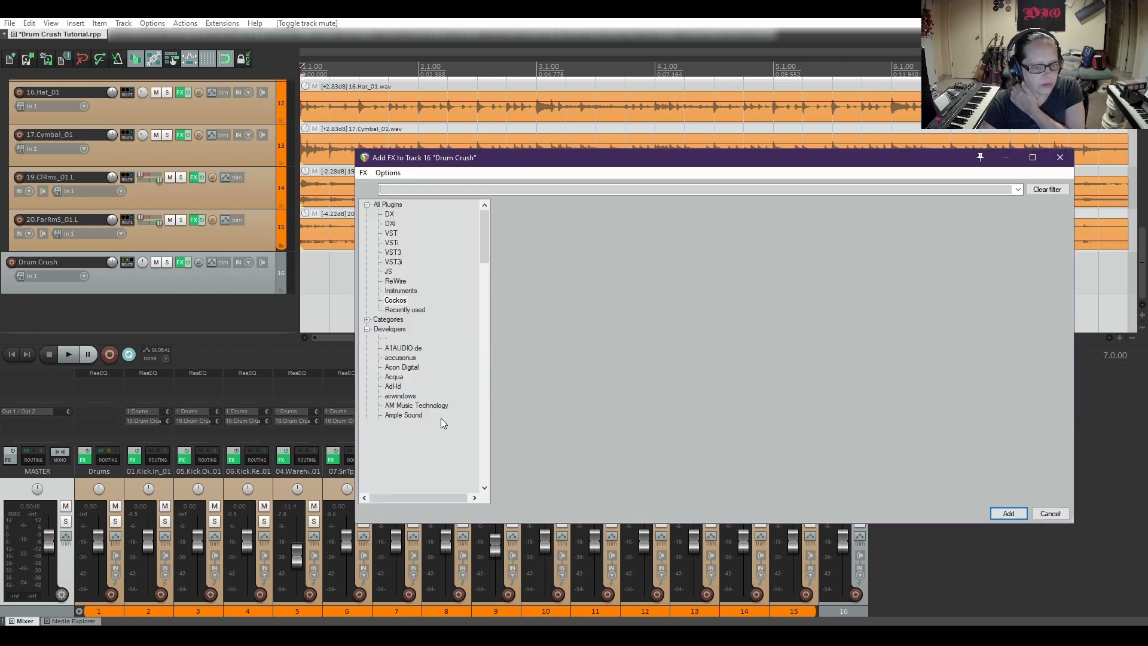
double_click(529, 246)
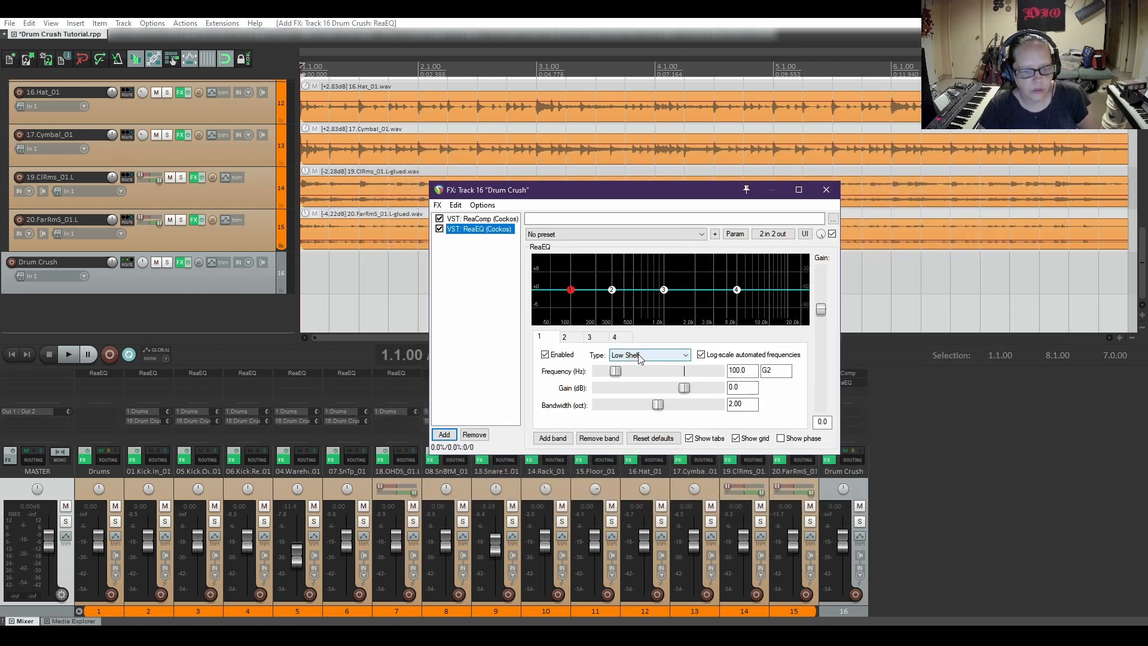
left_click(640, 357)
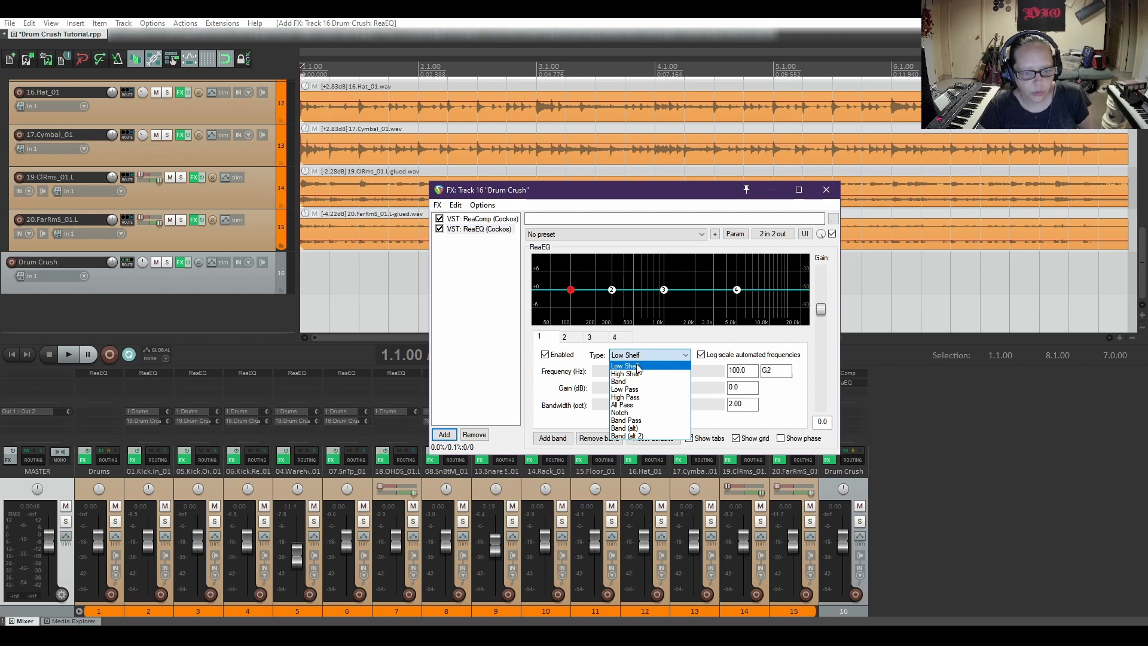
left_click(636, 397)
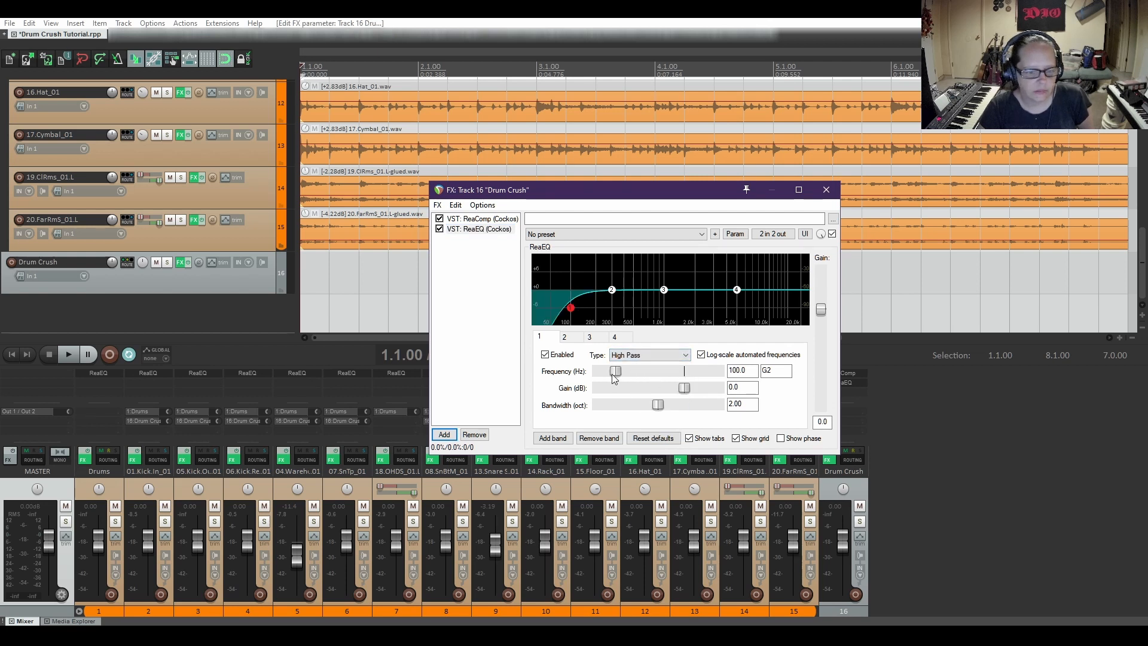
left_click(751, 369)
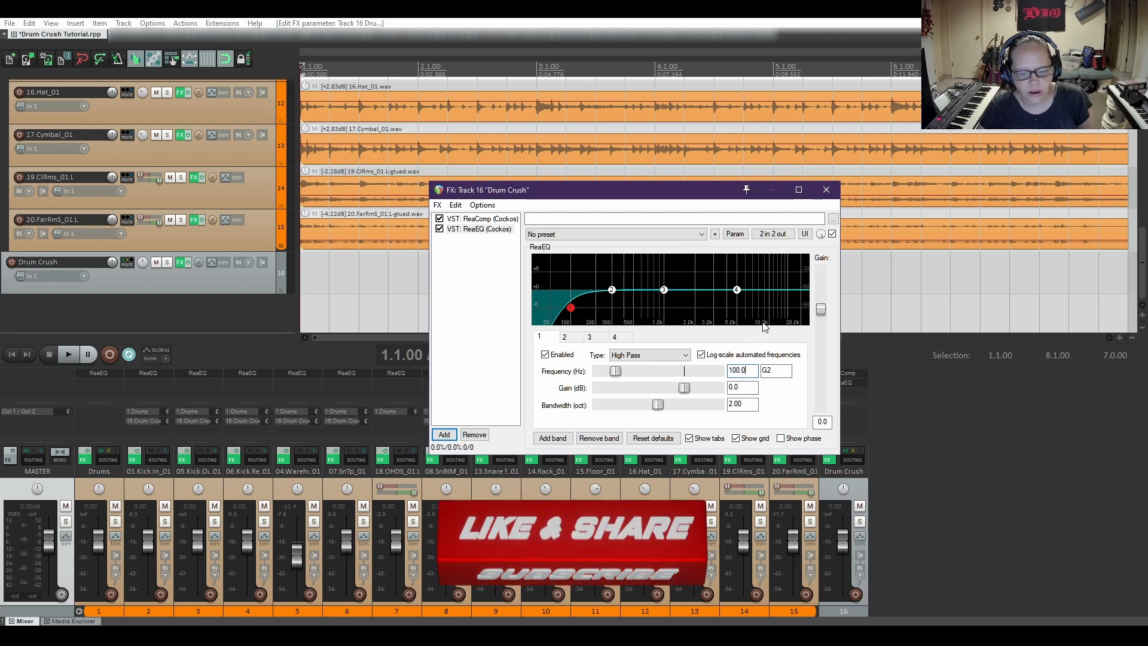
Change ReaEQ's band 4 to a Low Pass filter with its frequency at about 4342 Hz
left_click(736, 291)
left_click(651, 355)
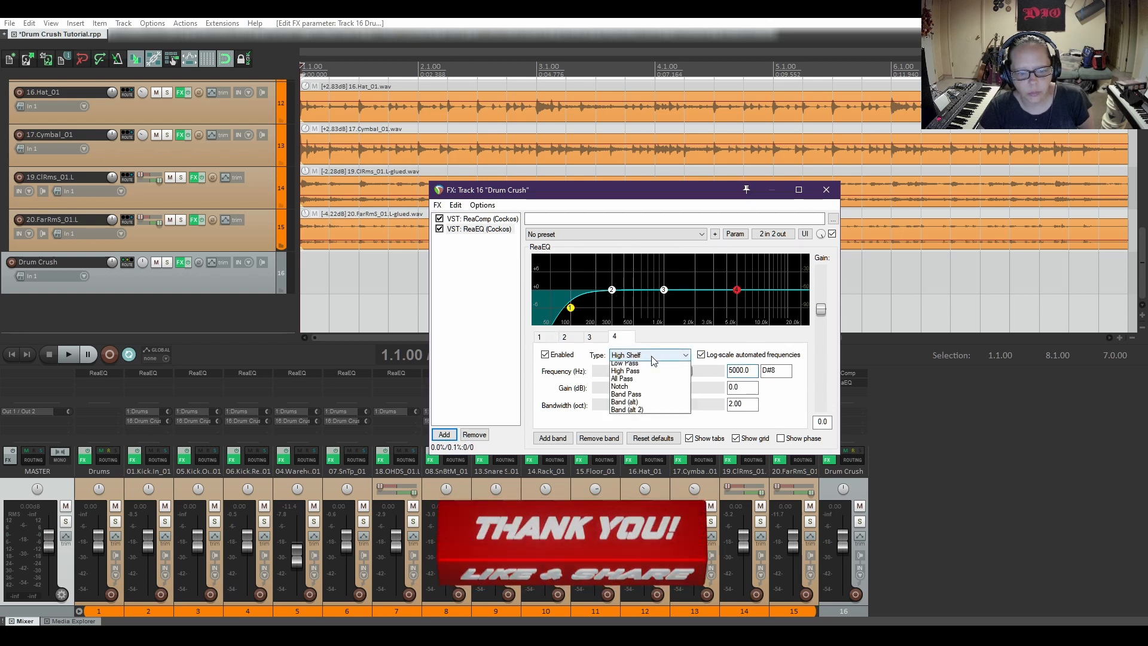
left_click(643, 389)
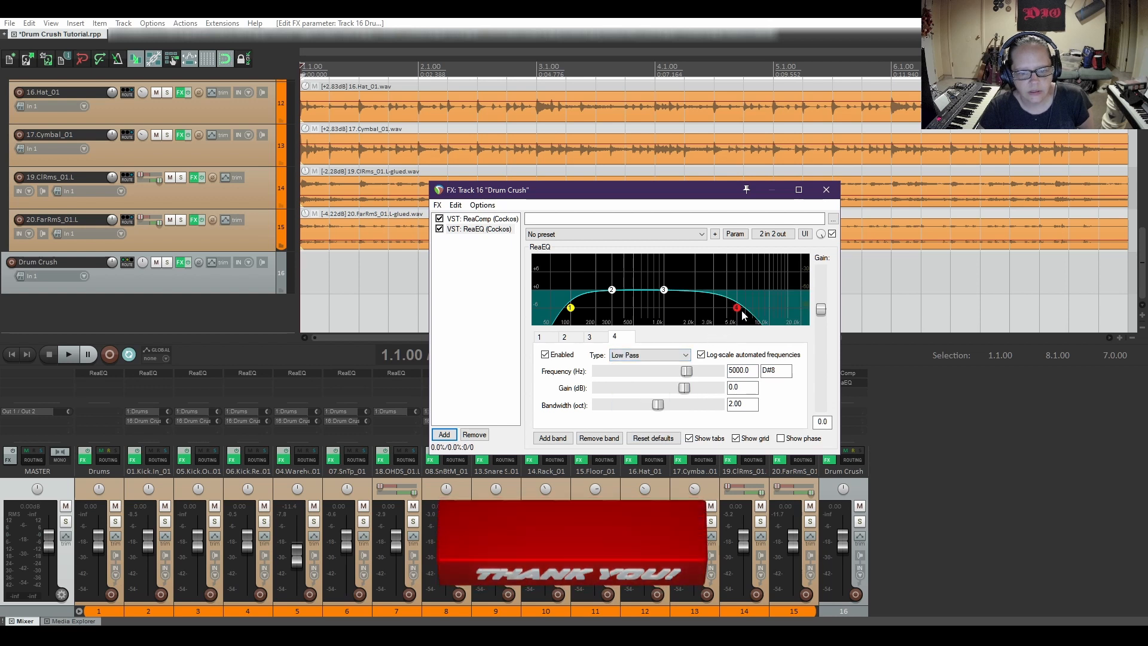
left_click_drag(737, 308, 739, 307)
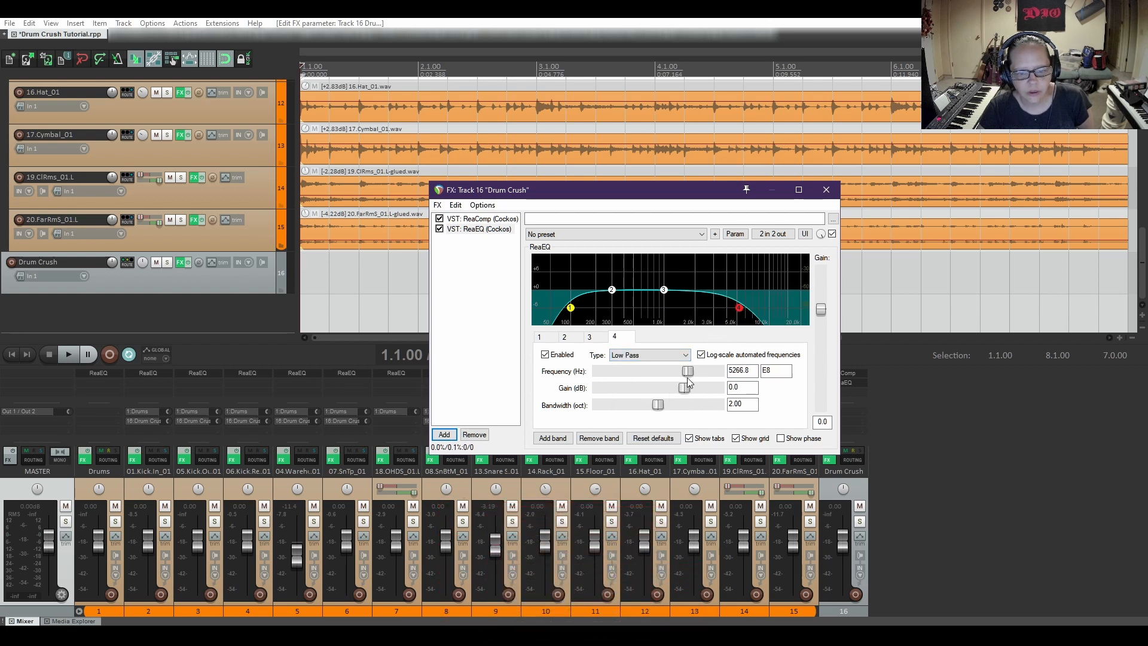
left_click_drag(687, 370, 683, 377)
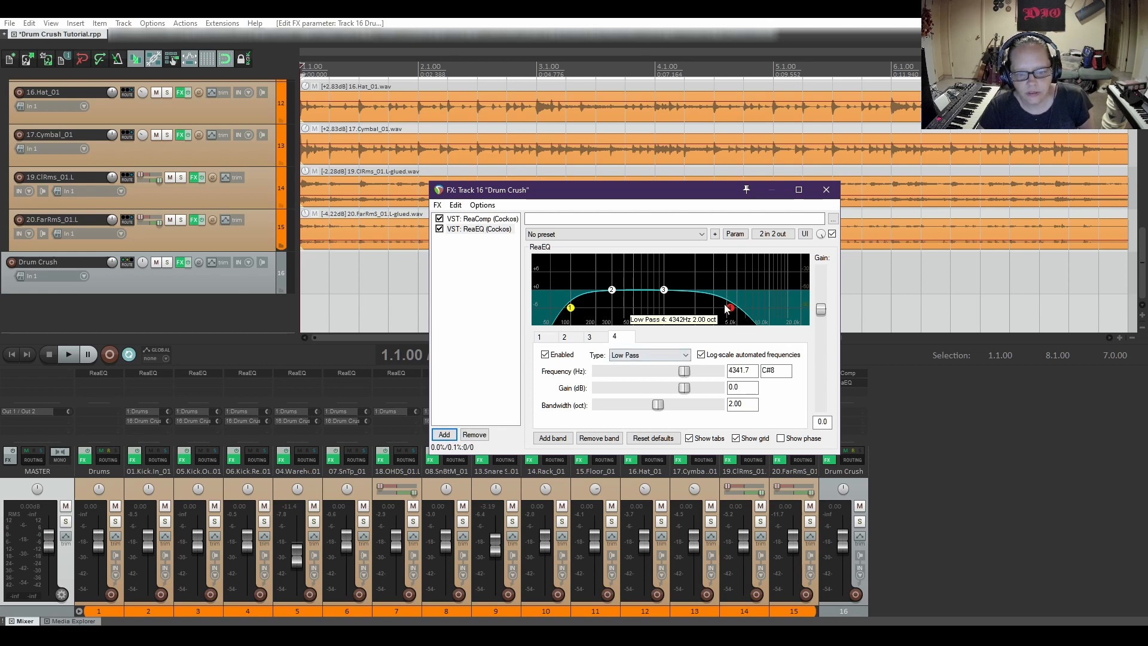
Solo Drum Crush during playback, move ReaEQ ahead of ReaComp in the effects chain, and open ReaEQ in its own window
left_click(167, 262)
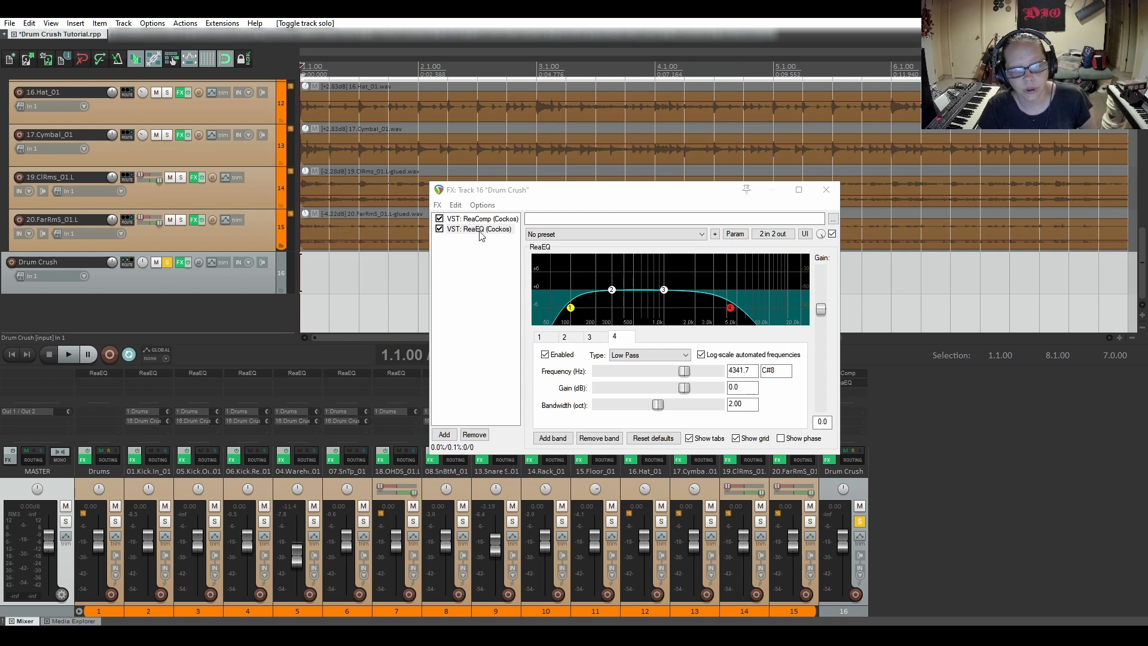
left_click(69, 355)
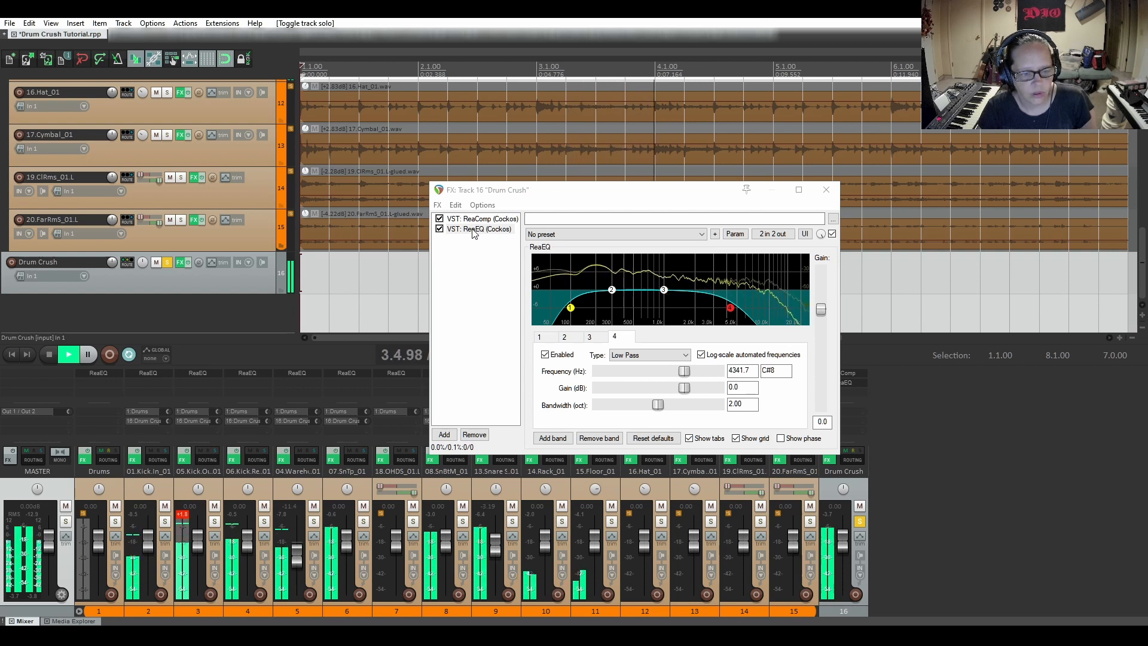
left_click_drag(472, 229, 473, 218)
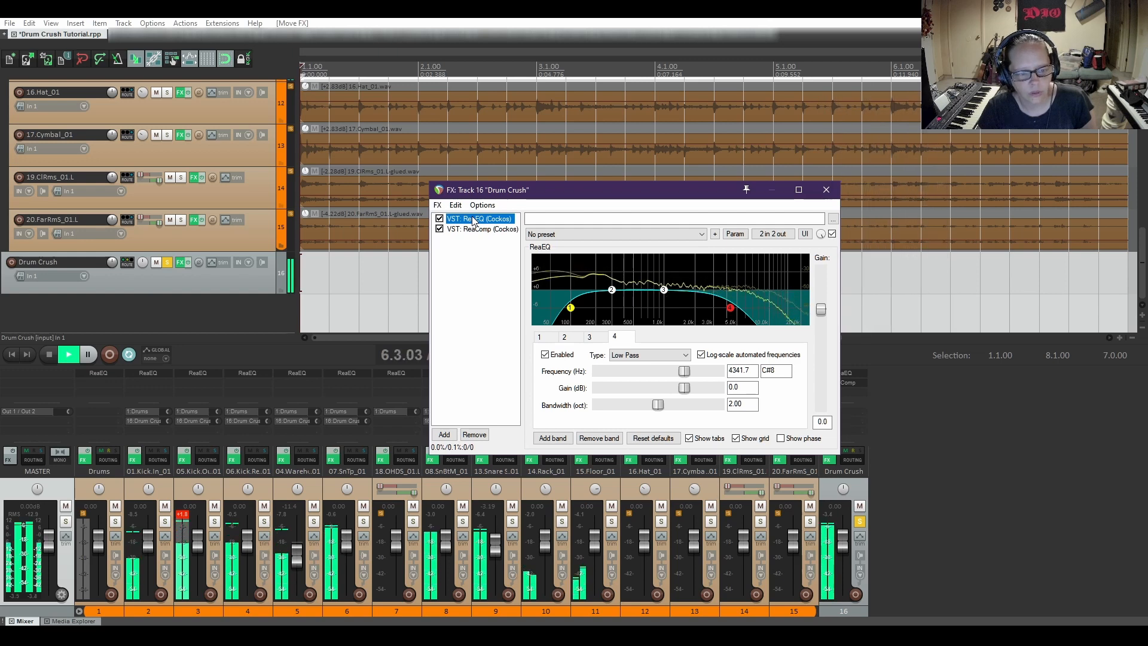
double_click(473, 219)
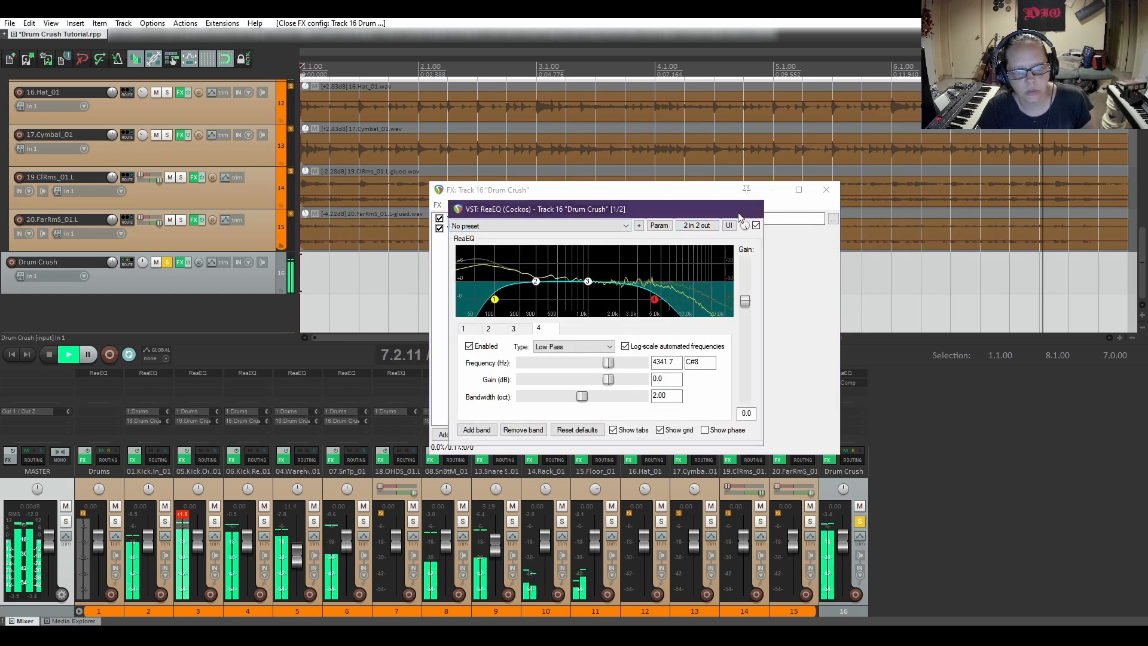
Close the floating ReaEQ window, move ReaEQ back below ReaComp in the Drum Crush effects chain, and stop playback
left_click(748, 209)
left_click_drag(475, 219, 485, 248)
left_click(461, 273)
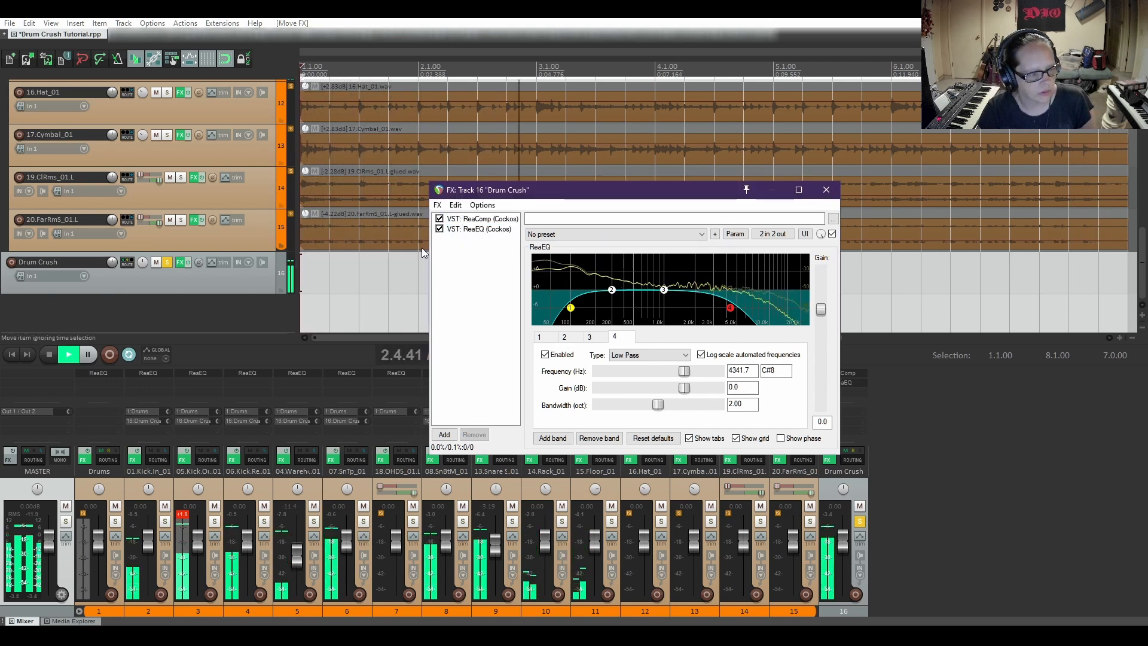
left_click(439, 229)
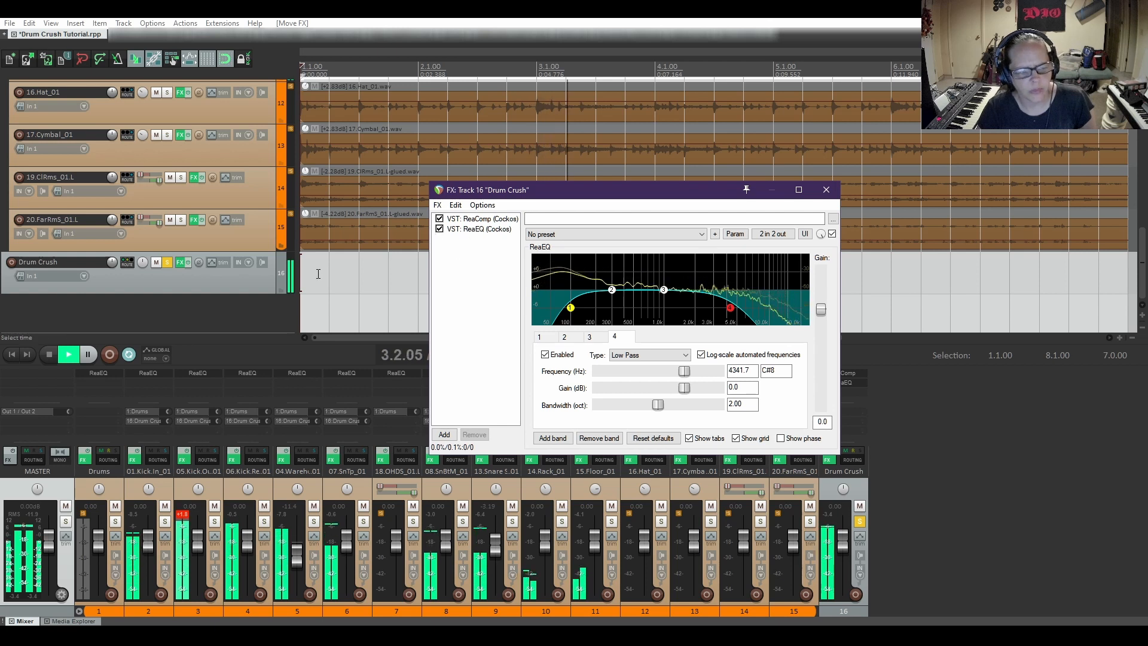
left_click(46, 354)
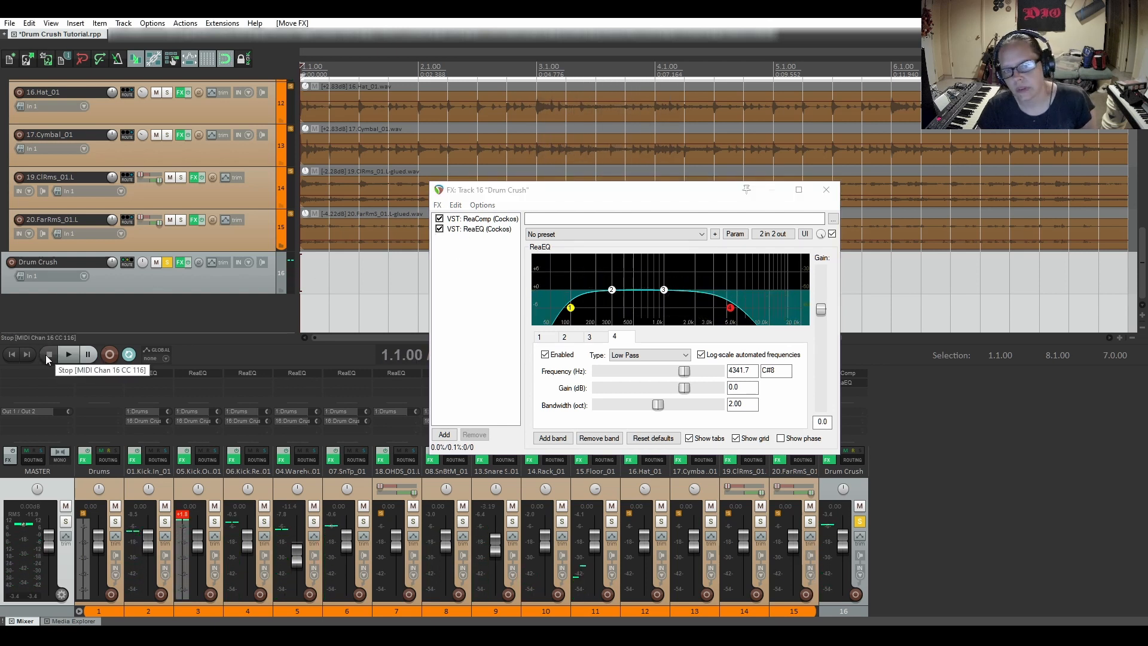
Unsolo Drum Crush and play the full drum mix, muting and unmuting that track to compare, then stop playback
left_click(167, 263)
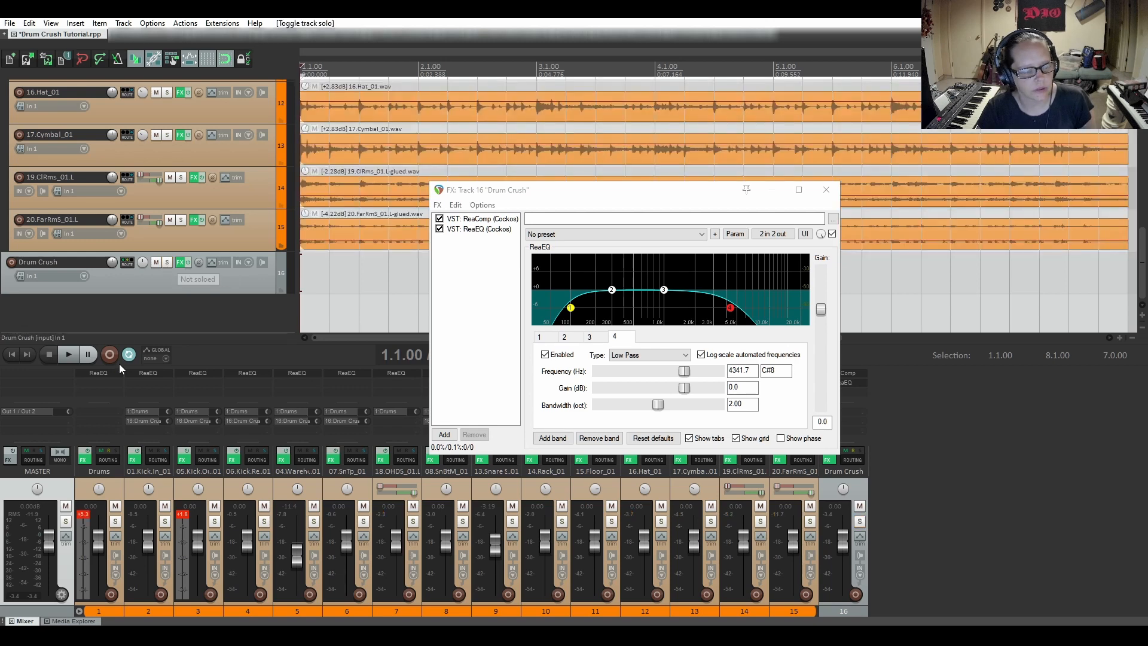
left_click(70, 355)
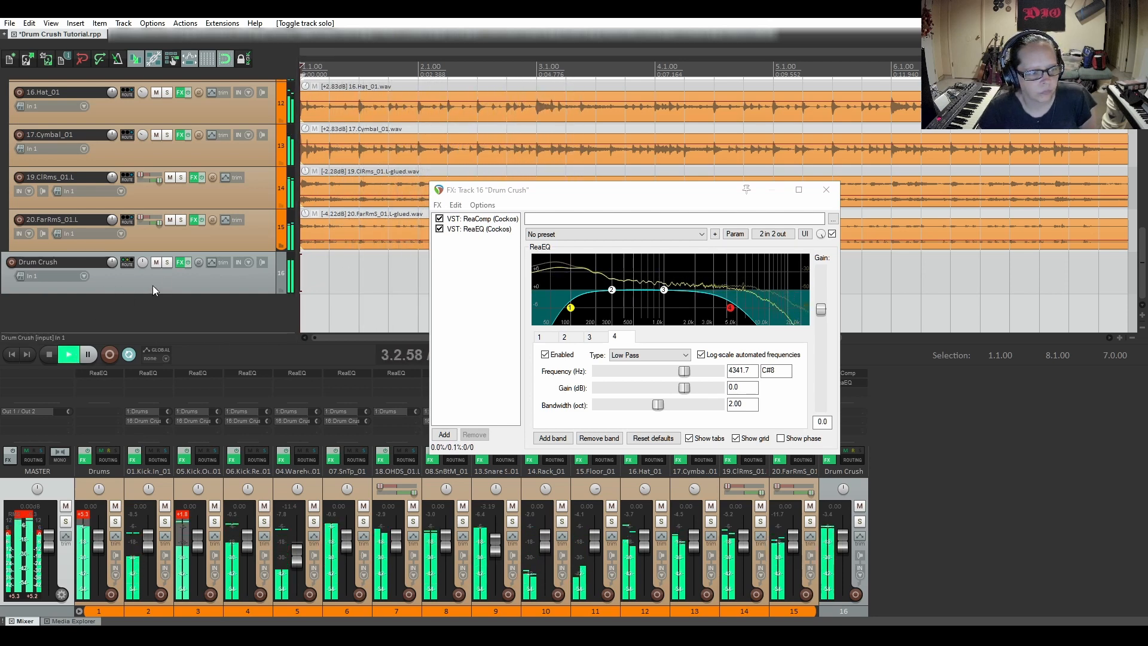
left_click(158, 263)
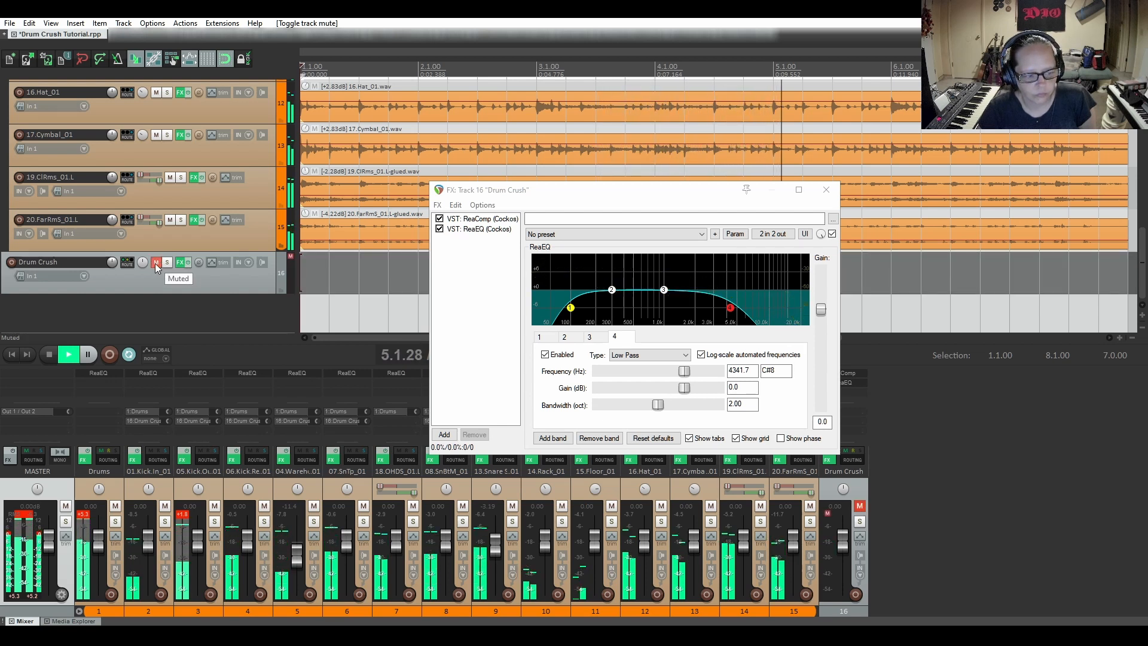
left_click(156, 262)
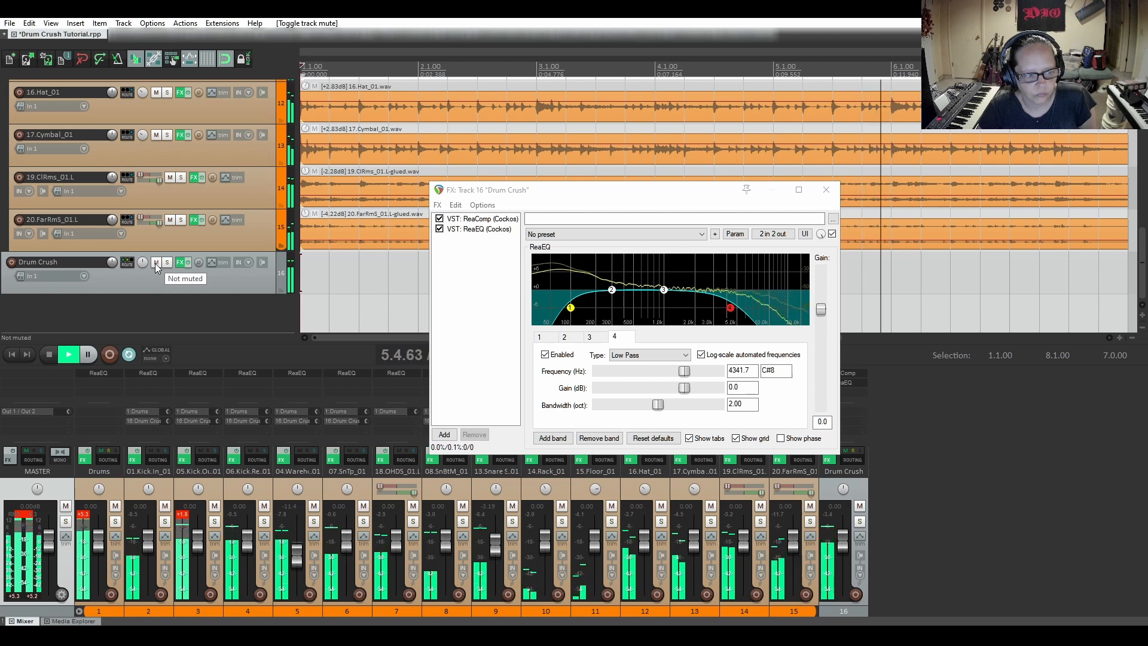
left_click(48, 356)
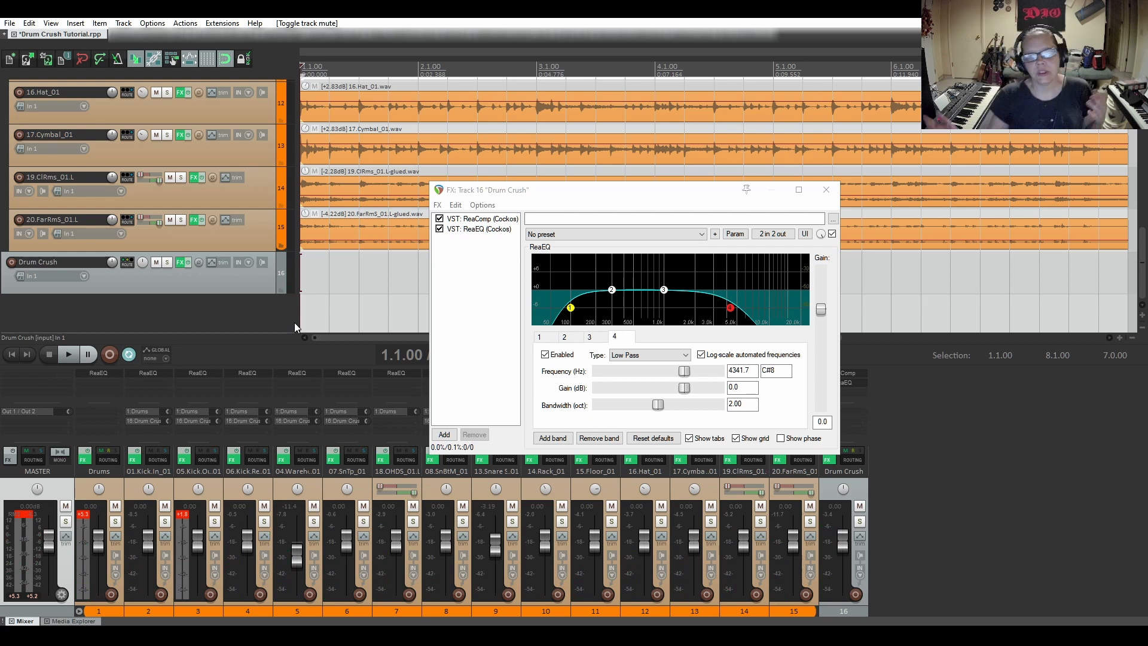